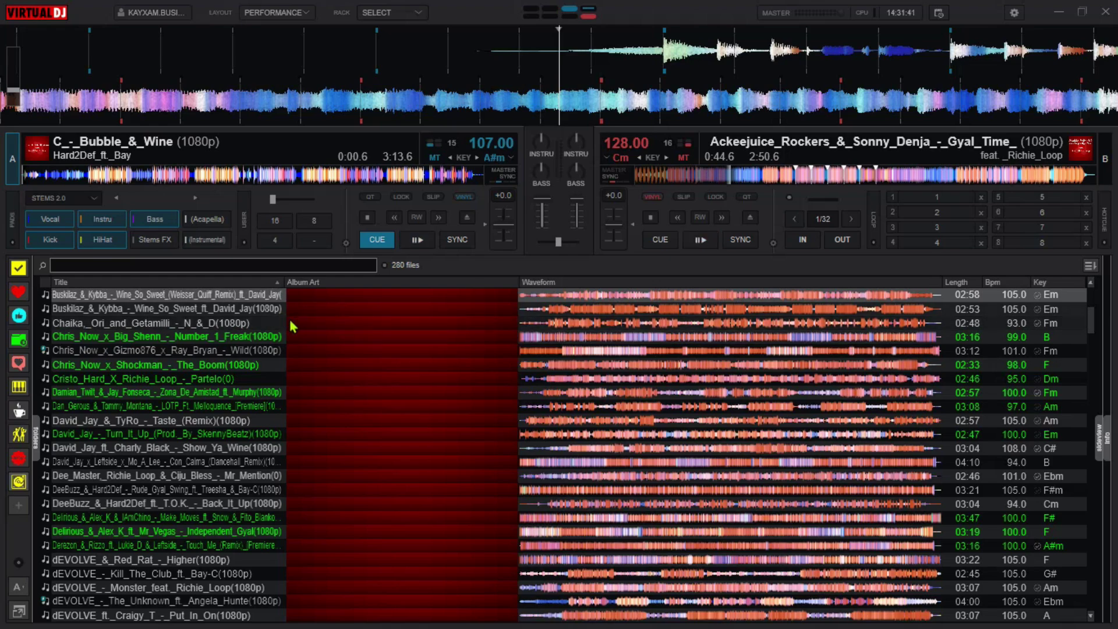
# - Put deck A's pads on the CUSTOM-X 2.0 page and enable the 16-beat cue pad
pyautogui.click(88, 199)
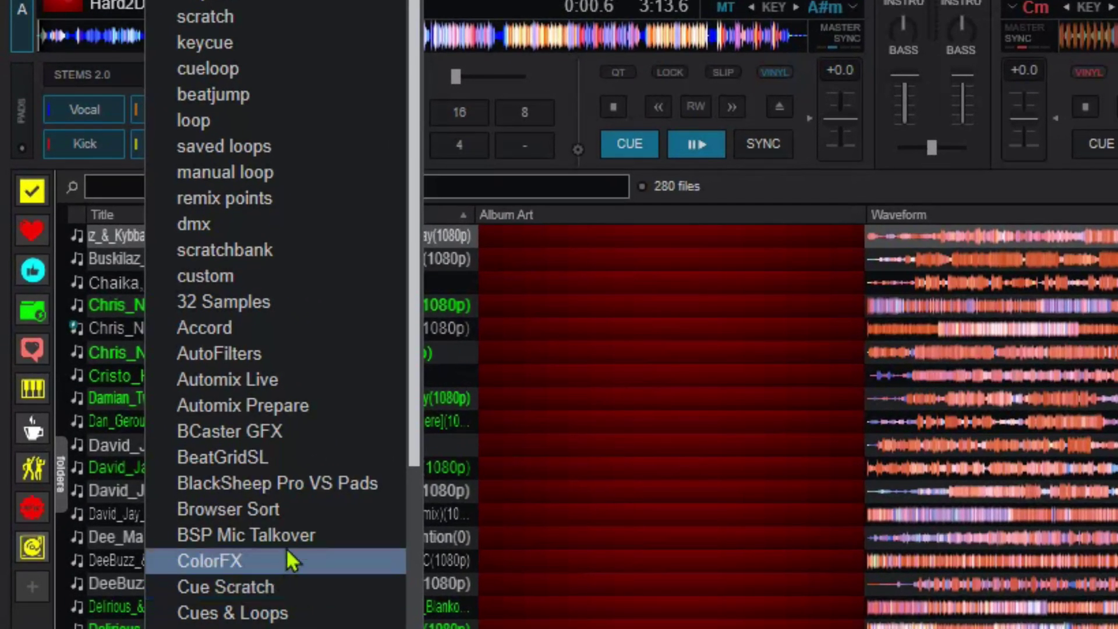
pyautogui.click(200, 276)
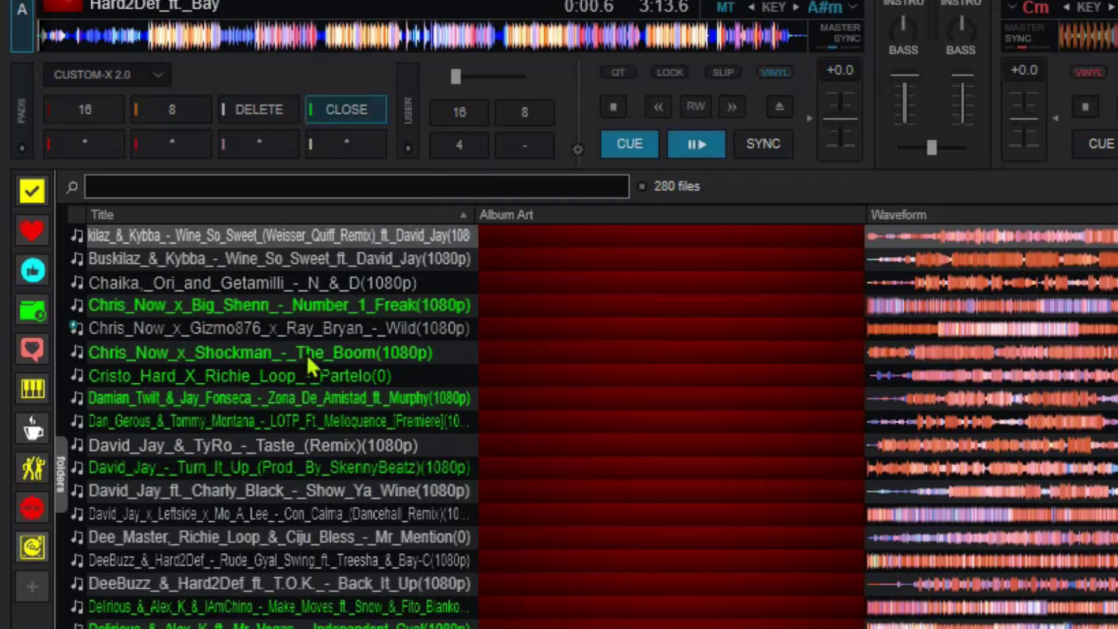
pyautogui.click(87, 114)
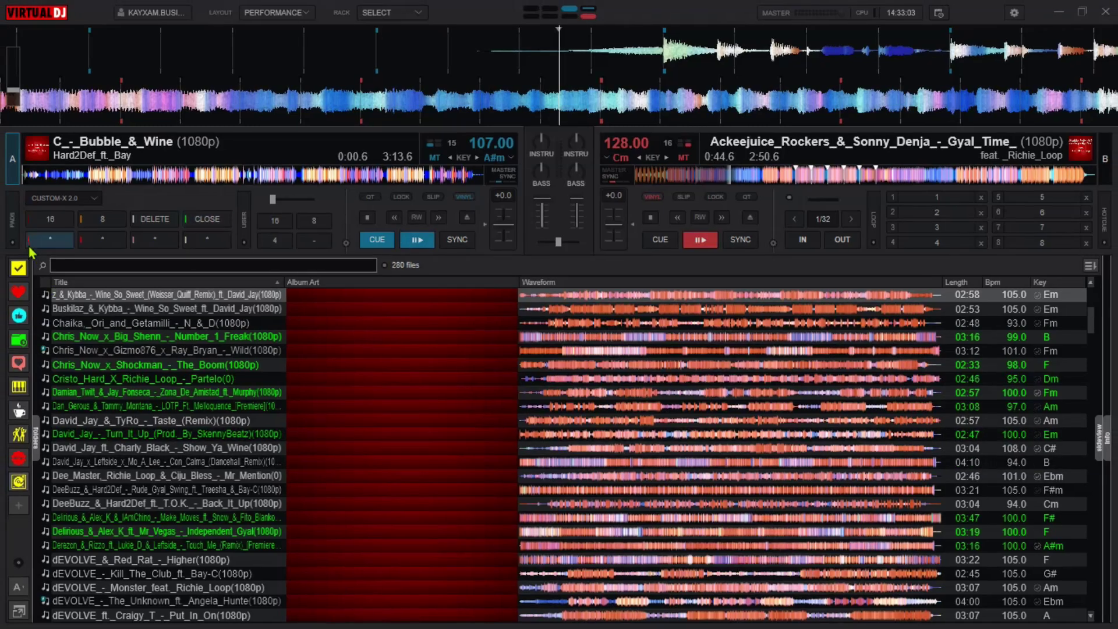
# - Scroll the browser to the top and select Ackeejuice_Rockers, briefly selecting Brackem_Dazen_&_DVTTY
pyautogui.scroll(5, 367, 402)
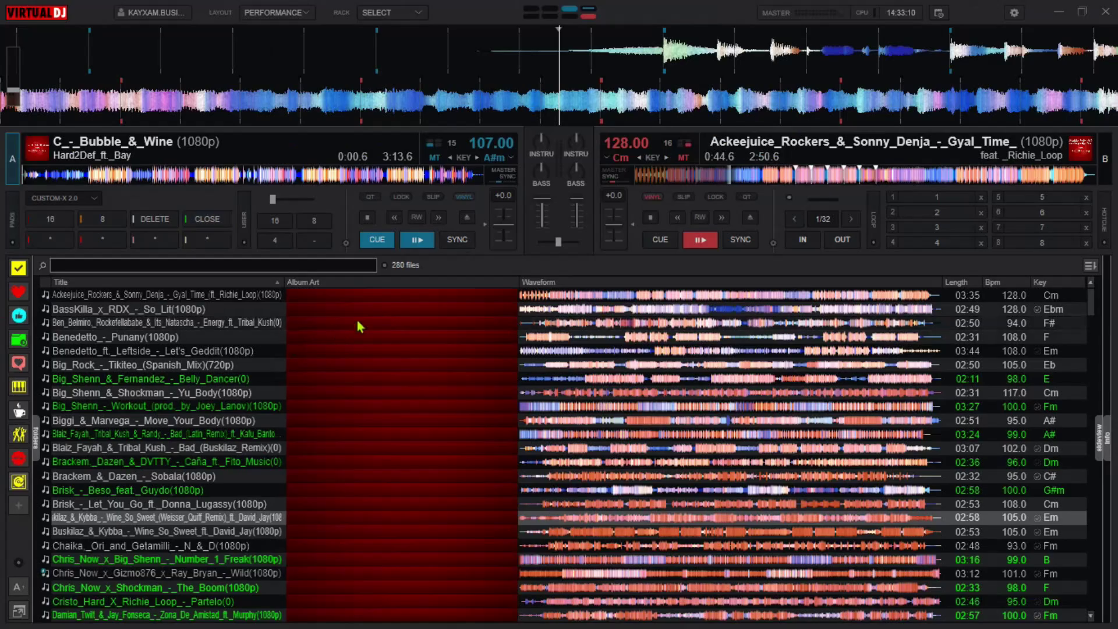
pyautogui.click(386, 294)
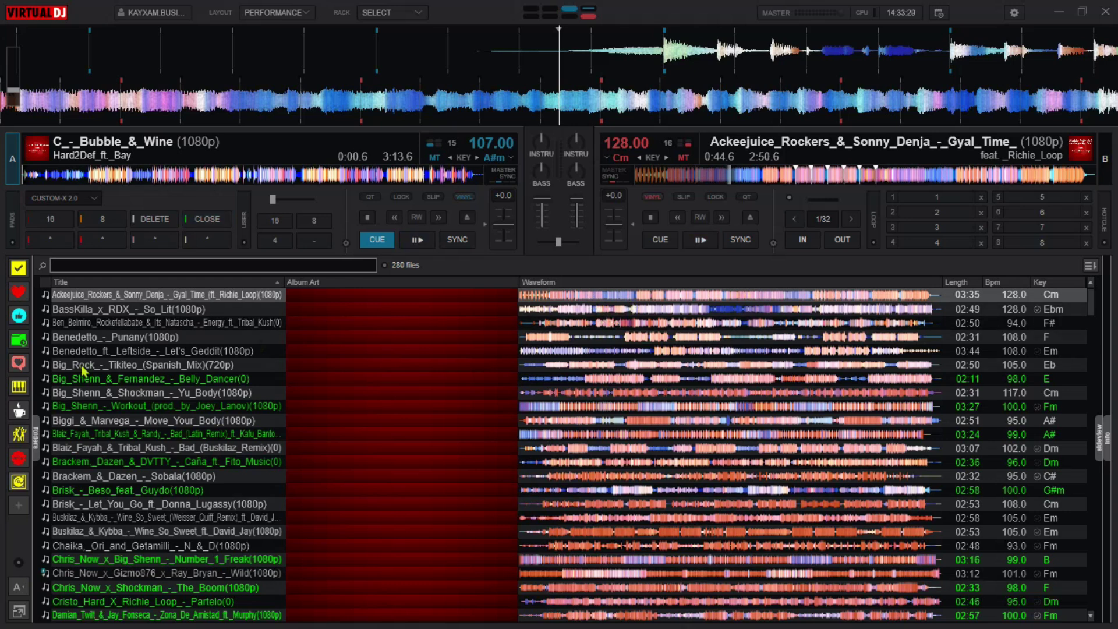
pyautogui.click(727, 463)
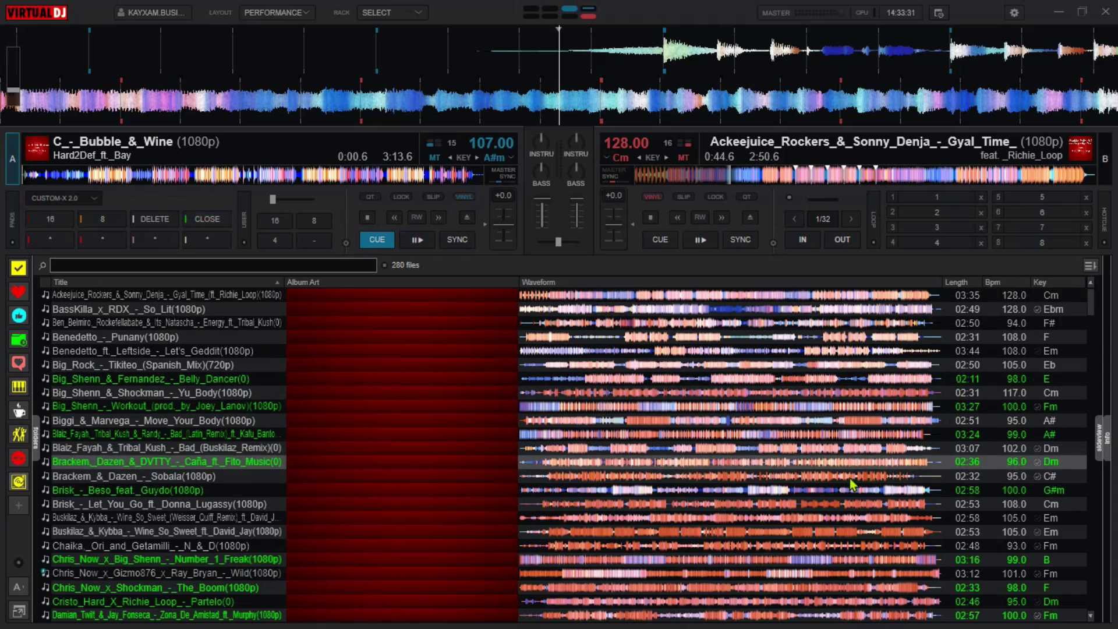
pyautogui.click(633, 296)
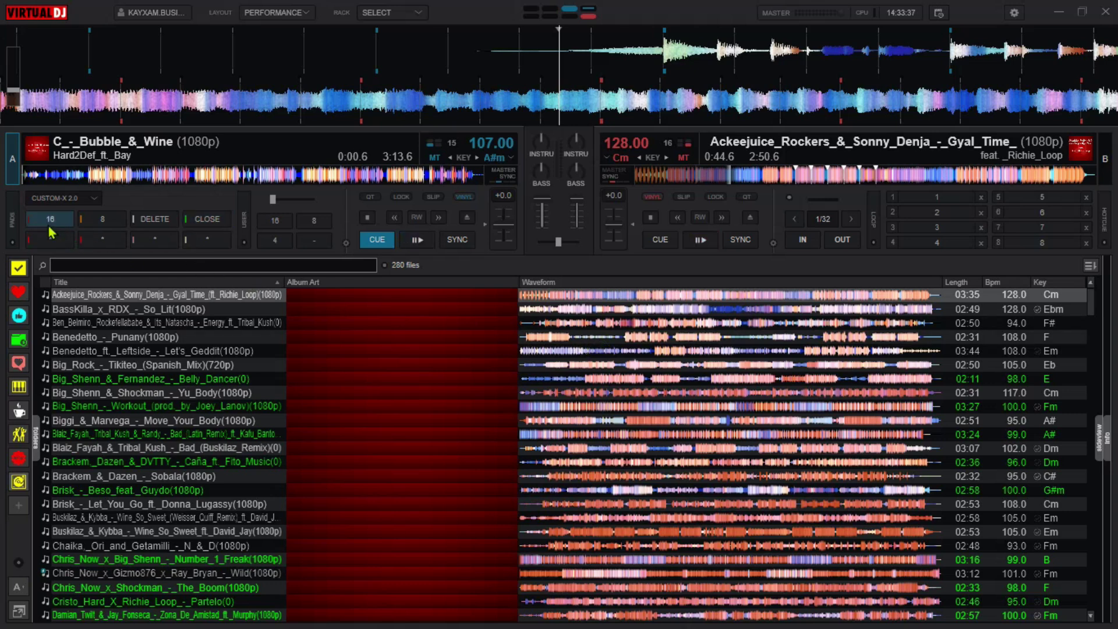
# - Load each library track in turn onto deck A with Down and Shift+Left, giving each Custom-X 2.0 hot cues
pyautogui.hotkey('shift', 'Left')
pyautogui.press('Down')
pyautogui.hotkey('shift', 'Left')
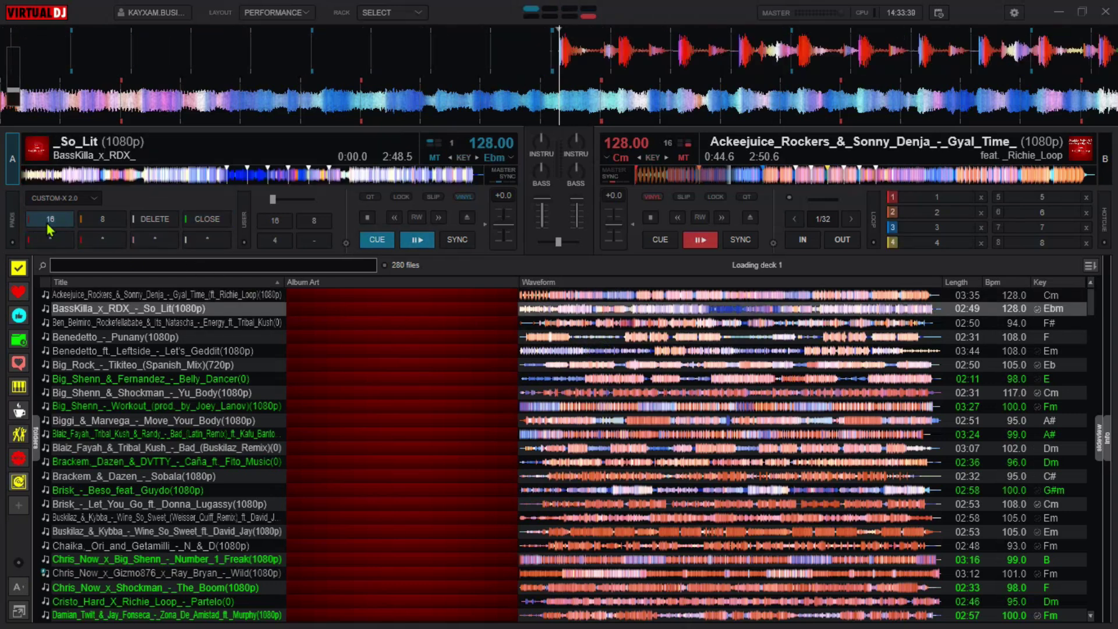
pyautogui.press('Down')
pyautogui.hotkey('shift', 'Left')
pyautogui.press('Down')
pyautogui.press('Down')
pyautogui.hotkey('shift', 'Left')
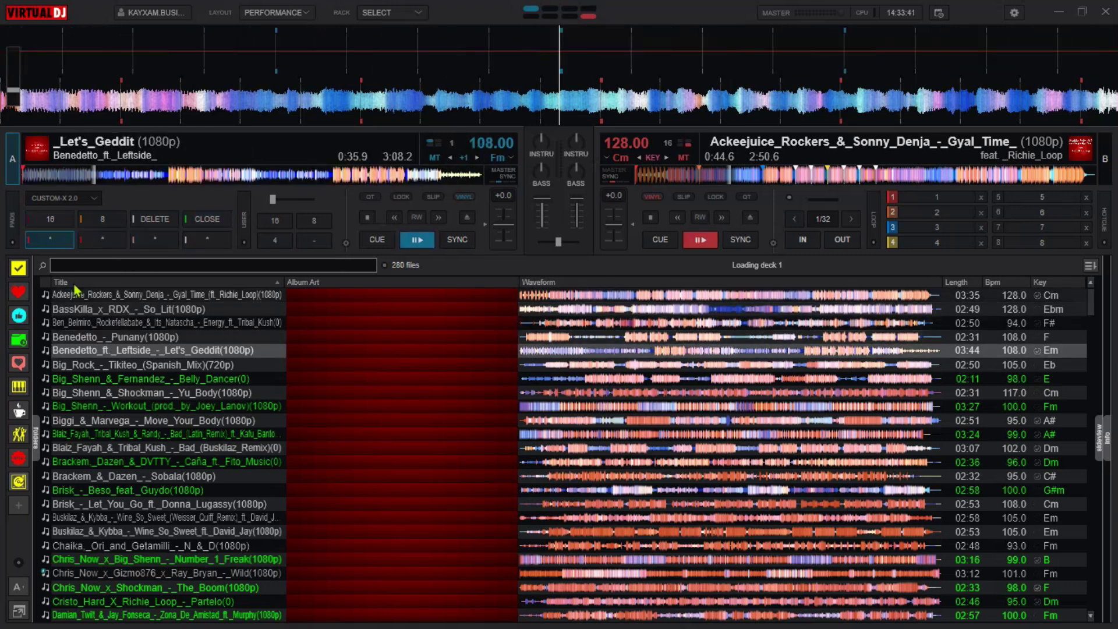
pyautogui.press('Down')
pyautogui.hotkey('shift', 'Left')
pyautogui.press('Down')
pyautogui.hotkey('shift', 'Left')
pyautogui.press('Down')
pyautogui.hotkey('shift', 'Left')
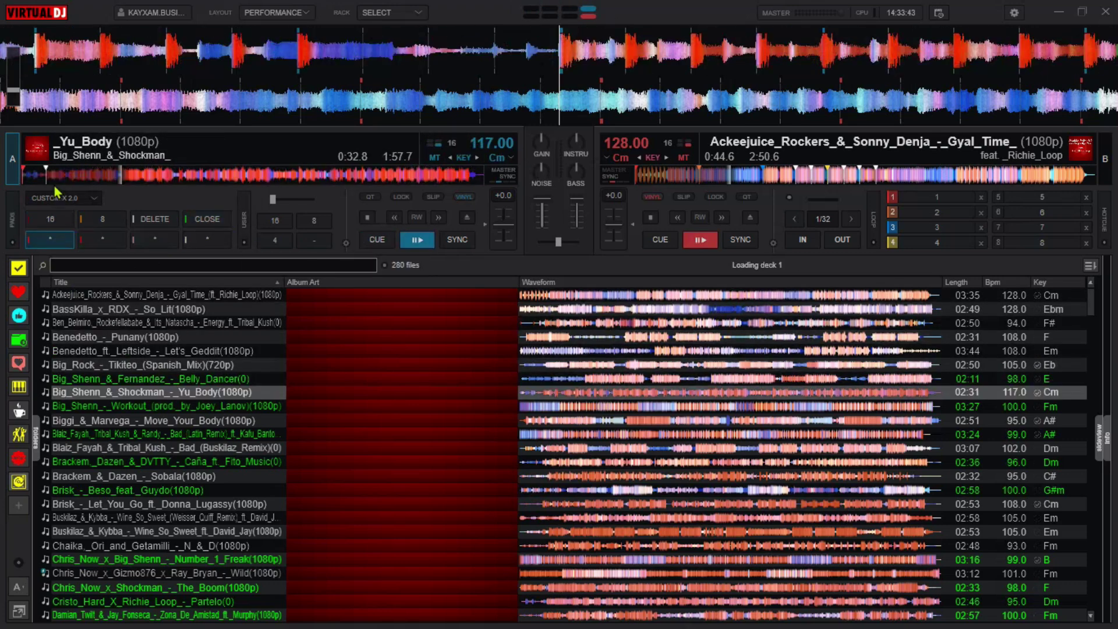
pyautogui.press('Down')
pyautogui.hotkey('shift', 'Left')
pyautogui.press('Down')
pyautogui.hotkey('shift', 'Left')
pyautogui.press('Down')
pyautogui.hotkey('shift', 'Left')
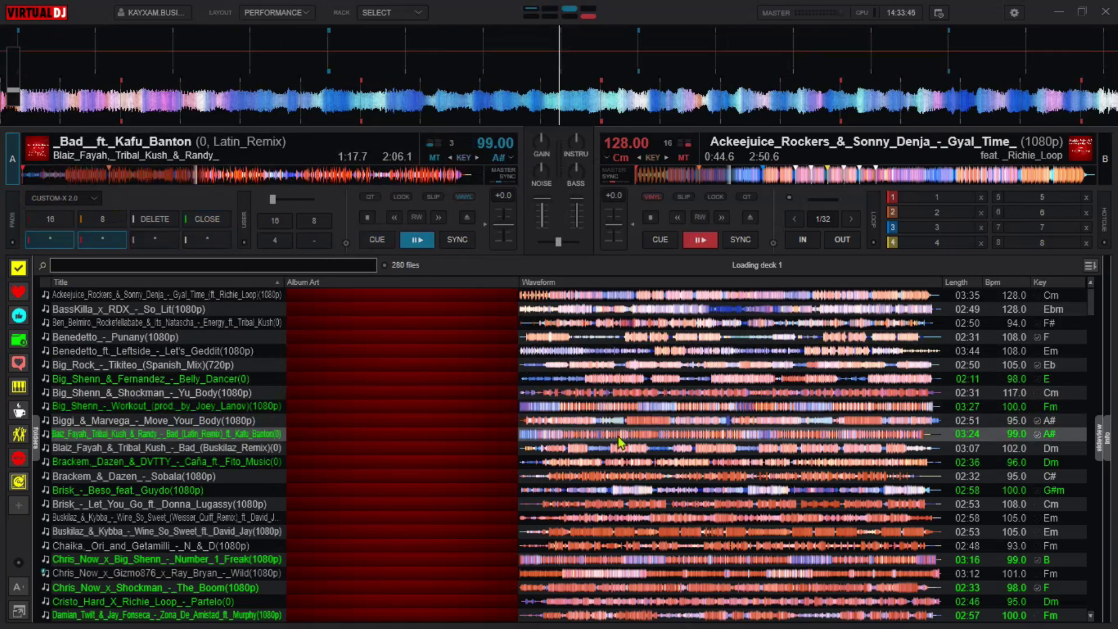
pyautogui.press('Down')
pyautogui.hotkey('shift', 'Left')
pyautogui.press('Down')
pyautogui.hotkey('shift', 'Left')
pyautogui.press('Down')
pyautogui.hotkey('shift', 'Left')
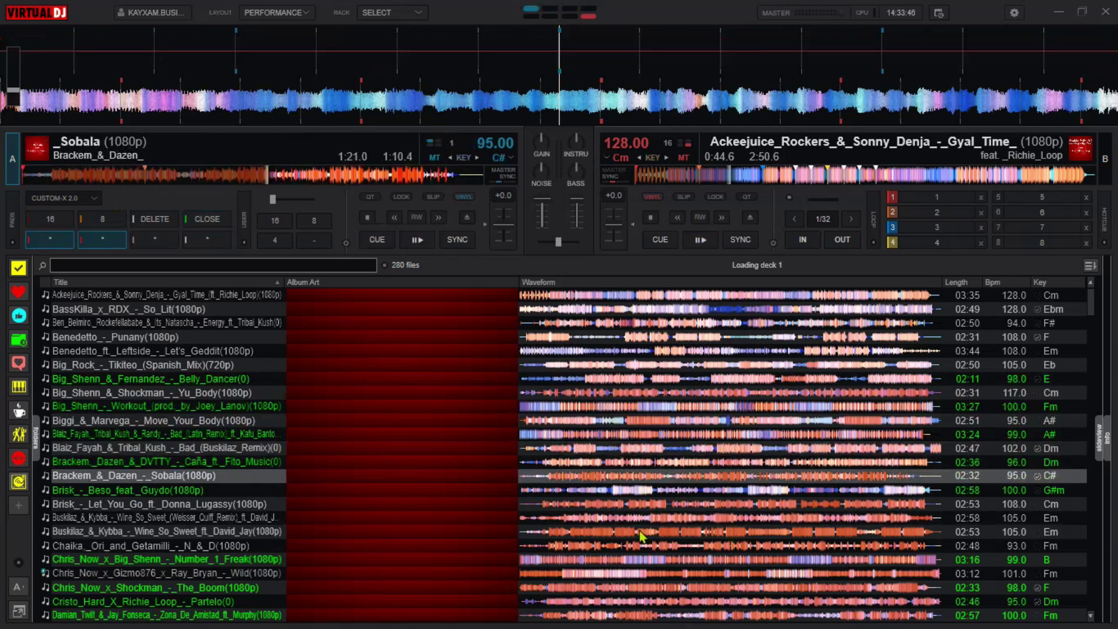
pyautogui.press('Down')
pyautogui.hotkey('shift', 'Left')
pyautogui.press('Down')
pyautogui.hotkey('shift', 'Left')
pyautogui.press('Down')
pyautogui.hotkey('shift', 'Left')
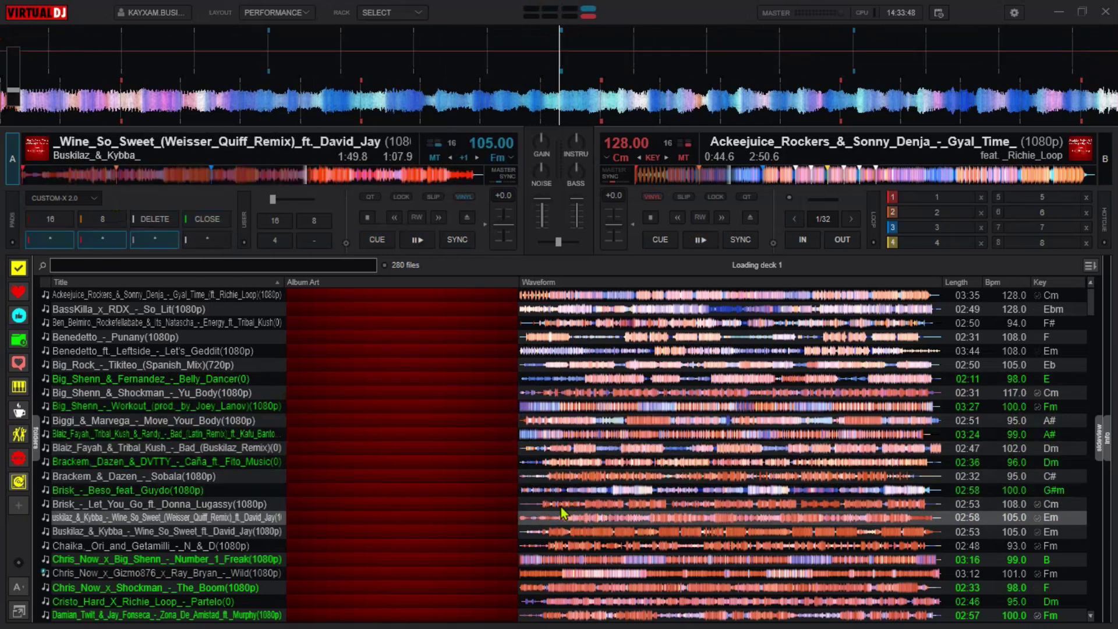
pyautogui.press('Down')
pyautogui.hotkey('shift', 'Left')
pyautogui.press('Down')
pyautogui.hotkey('shift', 'Left')
pyautogui.press('Down')
pyautogui.hotkey('shift', 'Left')
pyautogui.press('Down')
pyautogui.hotkey('shift', 'Left')
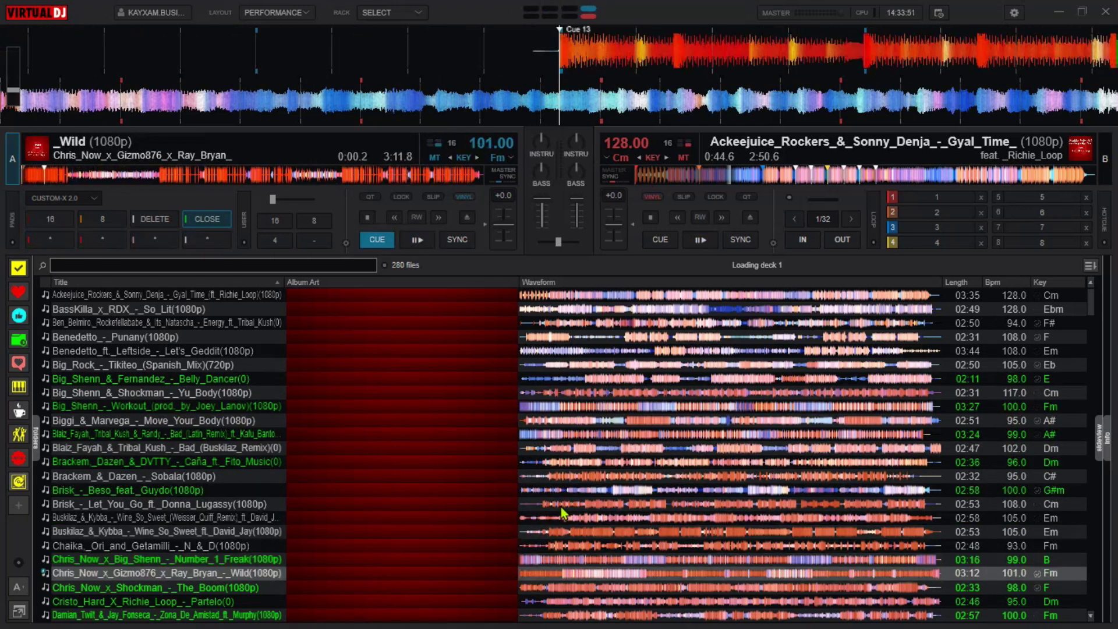
pyautogui.press('Down')
pyautogui.hotkey('shift', 'Left')
pyautogui.press('Down')
pyautogui.hotkey('shift', 'Left')
pyautogui.press('Down')
pyautogui.hotkey('shift', 'Left')
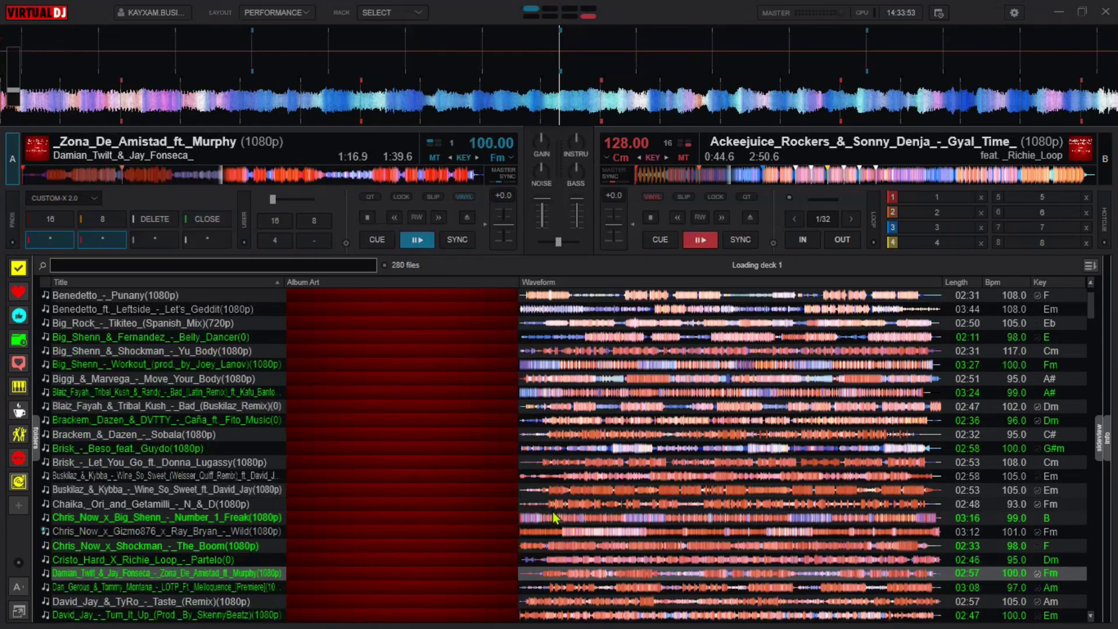
pyautogui.press('Down')
pyautogui.hotkey('shift', 'Left')
pyautogui.press('Down')
pyautogui.hotkey('shift', 'Left')
pyautogui.press('Down')
pyautogui.hotkey('shift', 'Left')
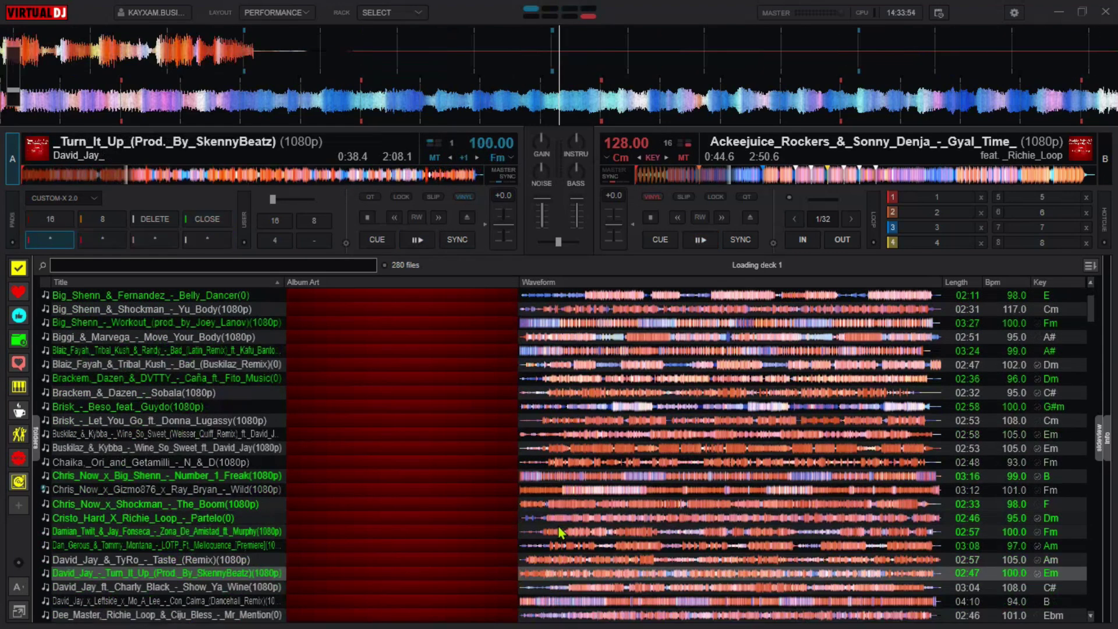
pyautogui.press('Down')
pyautogui.hotkey('shift', 'Left')
pyautogui.press('Down')
pyautogui.hotkey('shift', 'Left')
pyautogui.press('Down')
pyautogui.hotkey('shift', 'Left')
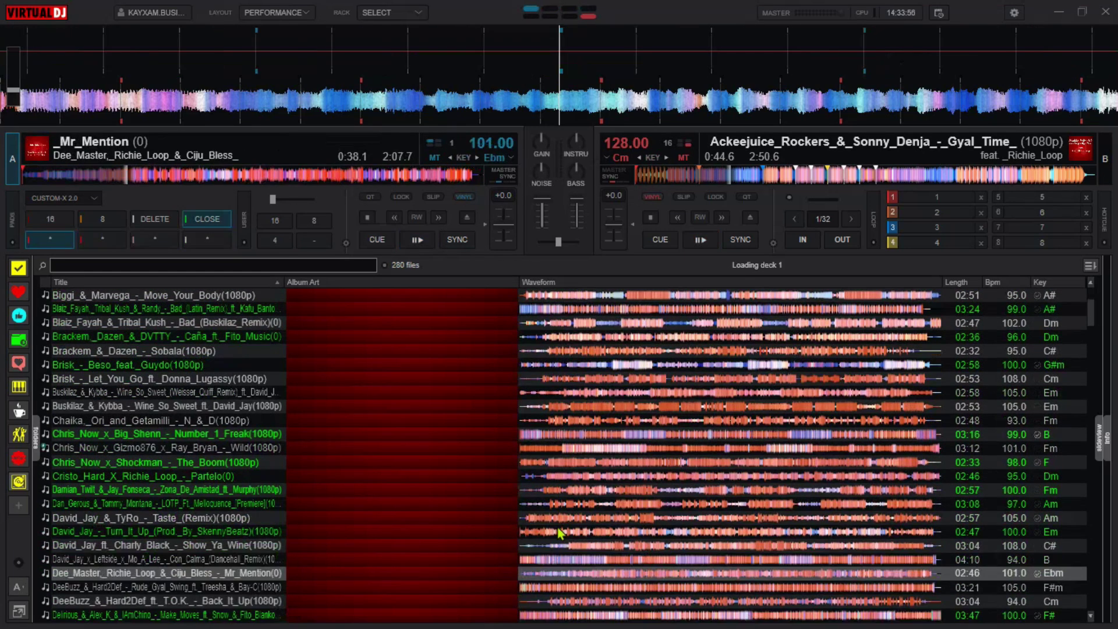
pyautogui.press('Down')
pyautogui.hotkey('shift', 'Left')
pyautogui.press('Down')
pyautogui.hotkey('shift', 'Left')
pyautogui.press('Down')
pyautogui.hotkey('shift', 'Left')
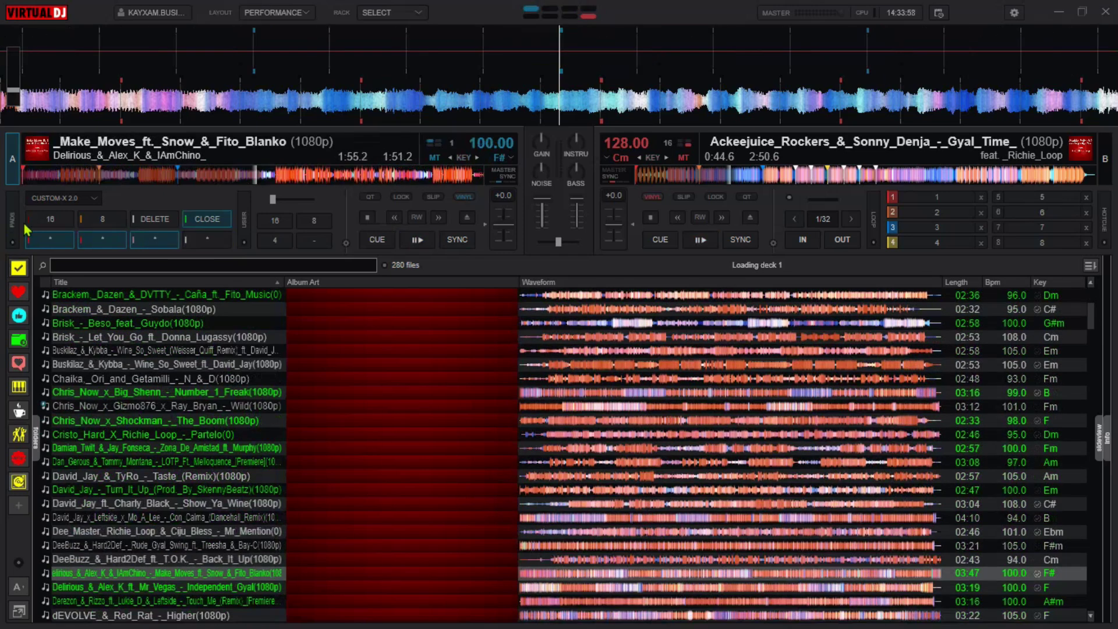
pyautogui.press('Down')
pyautogui.hotkey('shift', 'Left')
pyautogui.press('Down')
pyautogui.hotkey('shift', 'Left')
pyautogui.press('Down')
pyautogui.hotkey('shift', 'Left')
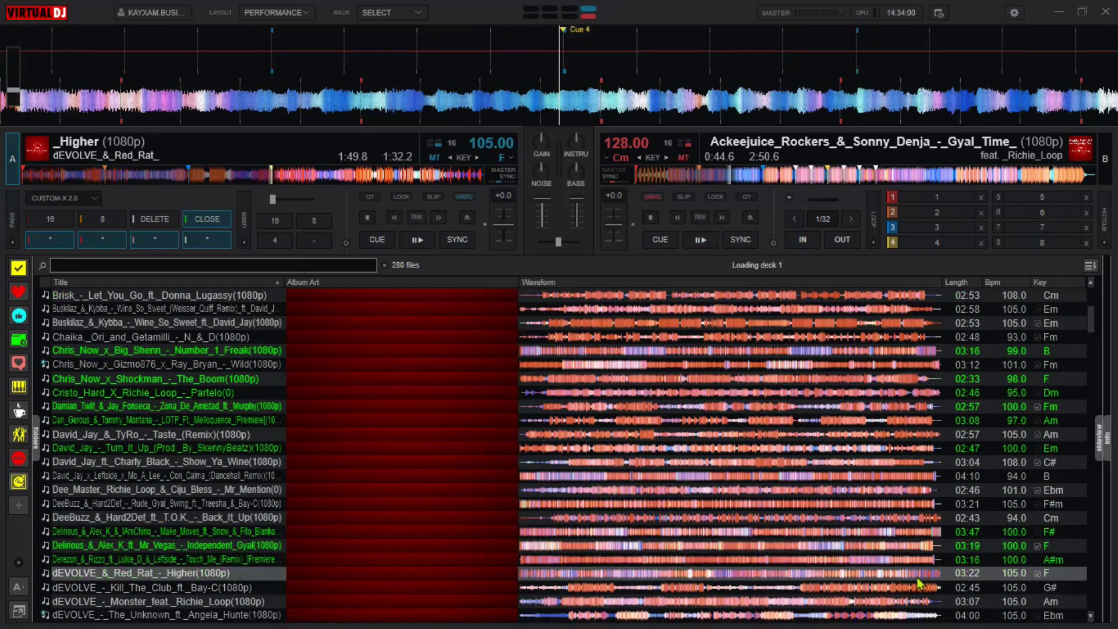
pyautogui.press('Down')
pyautogui.hotkey('shift', 'Left')
pyautogui.press('Down')
pyautogui.hotkey('shift', 'Left')
pyautogui.press('Down')
pyautogui.hotkey('shift', 'Left')
pyautogui.press('Down')
pyautogui.hotkey('shift', 'Left')
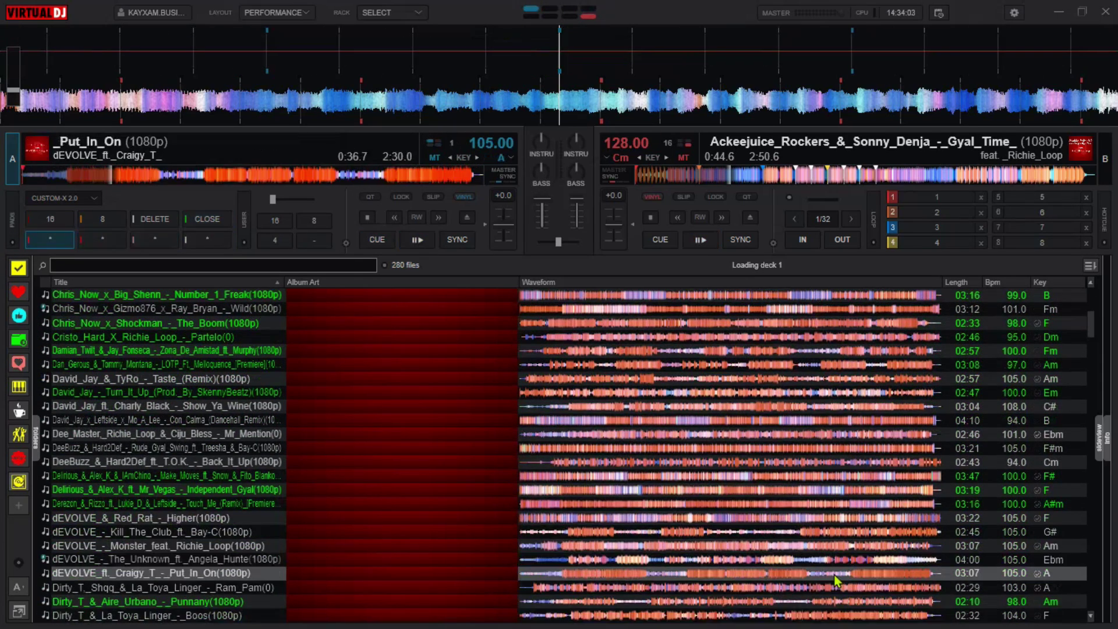
pyautogui.press('Down')
pyautogui.hotkey('shift', 'Left')
pyautogui.press('Down')
pyautogui.hotkey('shift', 'Left')
pyautogui.press('Down')
pyautogui.hotkey('shift', 'Left')
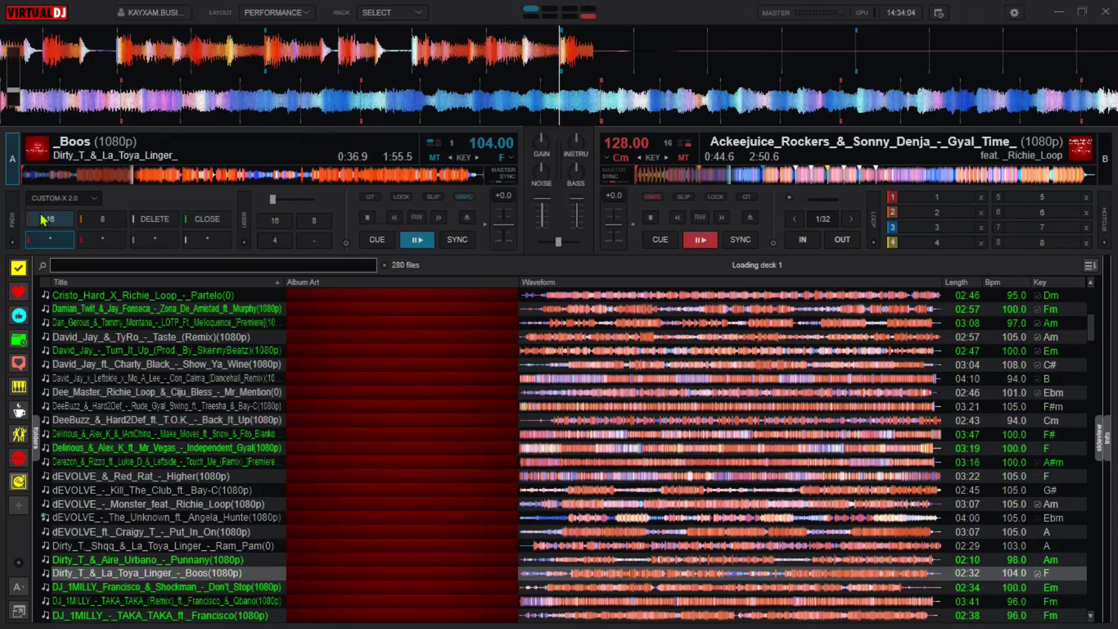
pyautogui.press('Down')
pyautogui.hotkey('shift', 'Left')
pyautogui.press('Down')
pyautogui.hotkey('shift', 'Left')
pyautogui.press('Down')
pyautogui.hotkey('shift', 'Left')
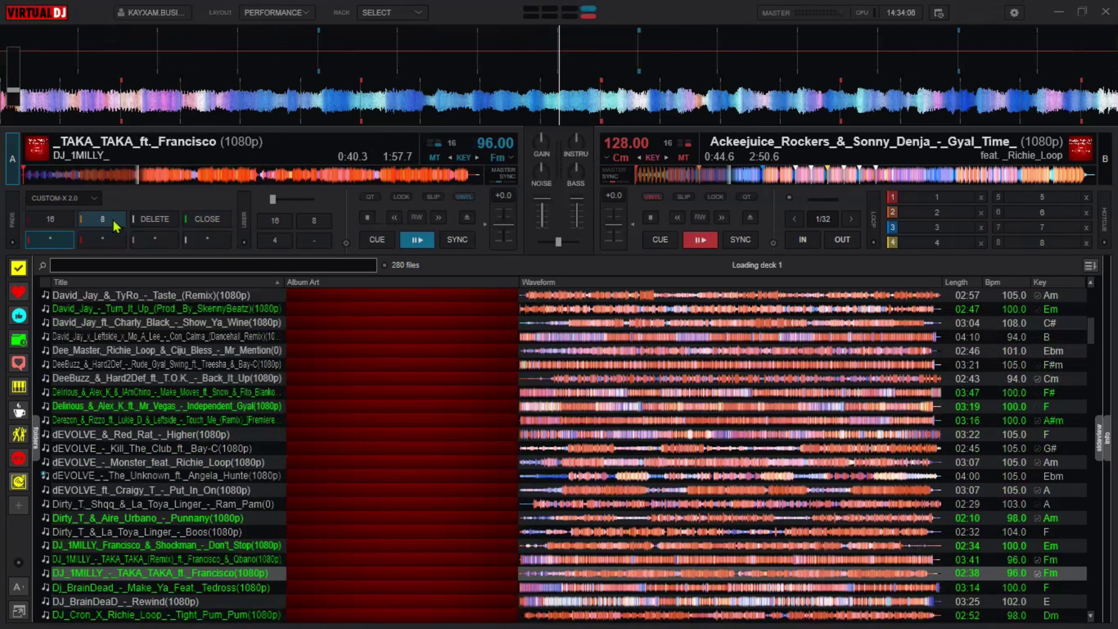
pyautogui.press('Down')
pyautogui.hotkey('shift', 'Left')
pyautogui.press('Down')
pyautogui.hotkey('shift', 'Left')
pyautogui.press('Down')
pyautogui.hotkey('shift', 'Left')
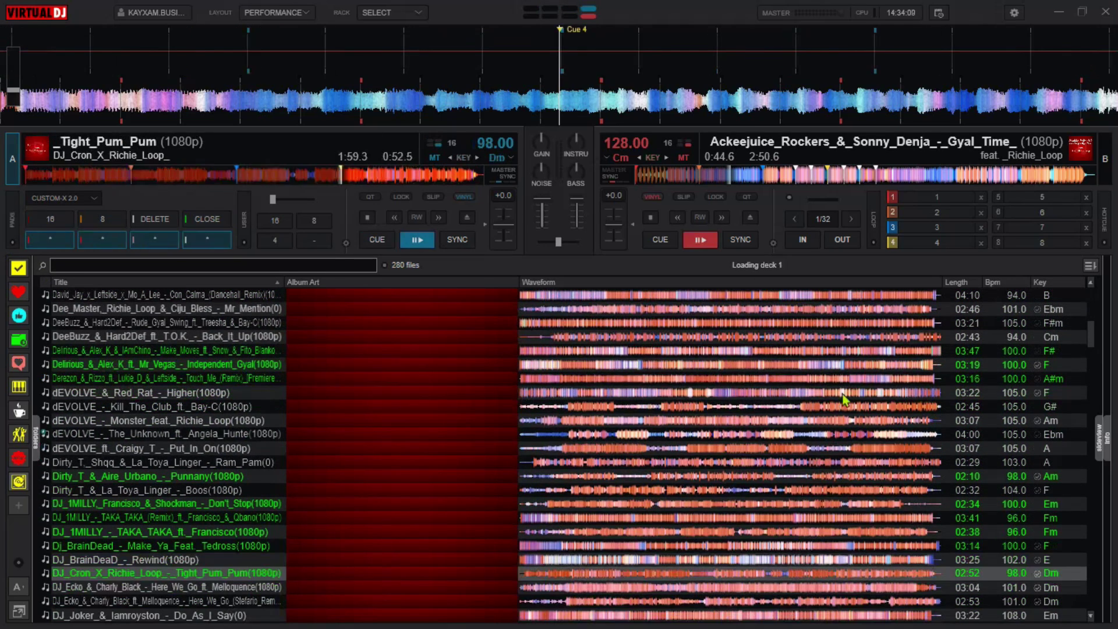
pyautogui.press('Down')
pyautogui.hotkey('shift', 'Left')
pyautogui.press('Down')
pyautogui.press('Down')
pyautogui.press('Down')
pyautogui.press('Down')
pyautogui.hotkey('shift', 'Left')
pyautogui.press('Down')
pyautogui.hotkey('shift', 'Left')
pyautogui.press('Down')
pyautogui.hotkey('shift', 'Left')
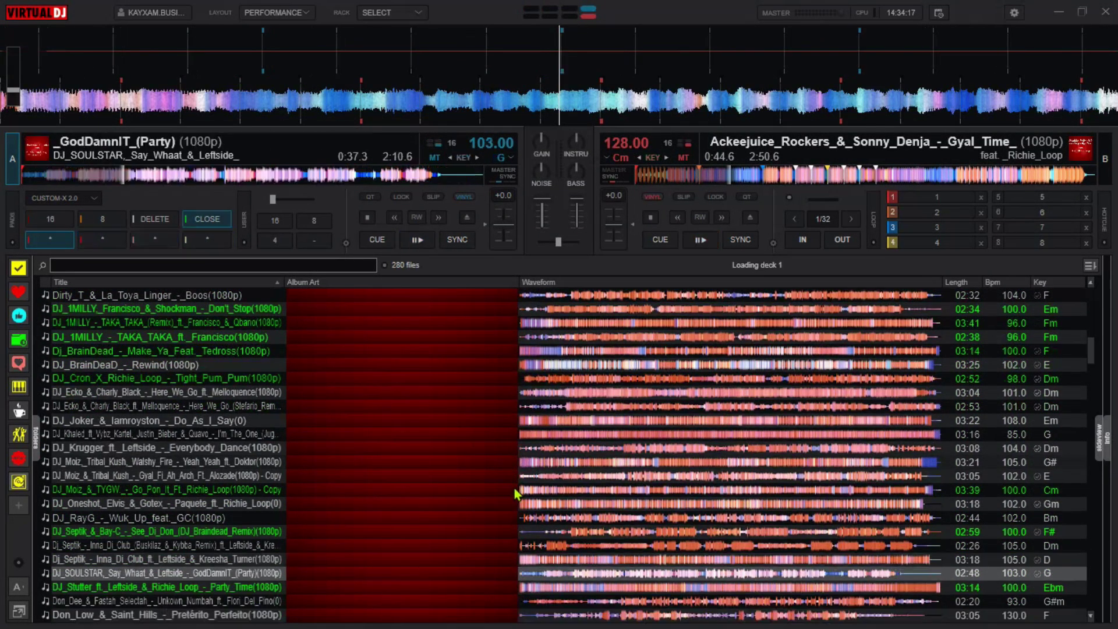
pyautogui.press('Down')
pyautogui.hotkey('shift', 'Left')
pyautogui.press('Down')
pyautogui.hotkey('shift', 'Left')
pyautogui.press('Down')
pyautogui.hotkey('shift', 'Left')
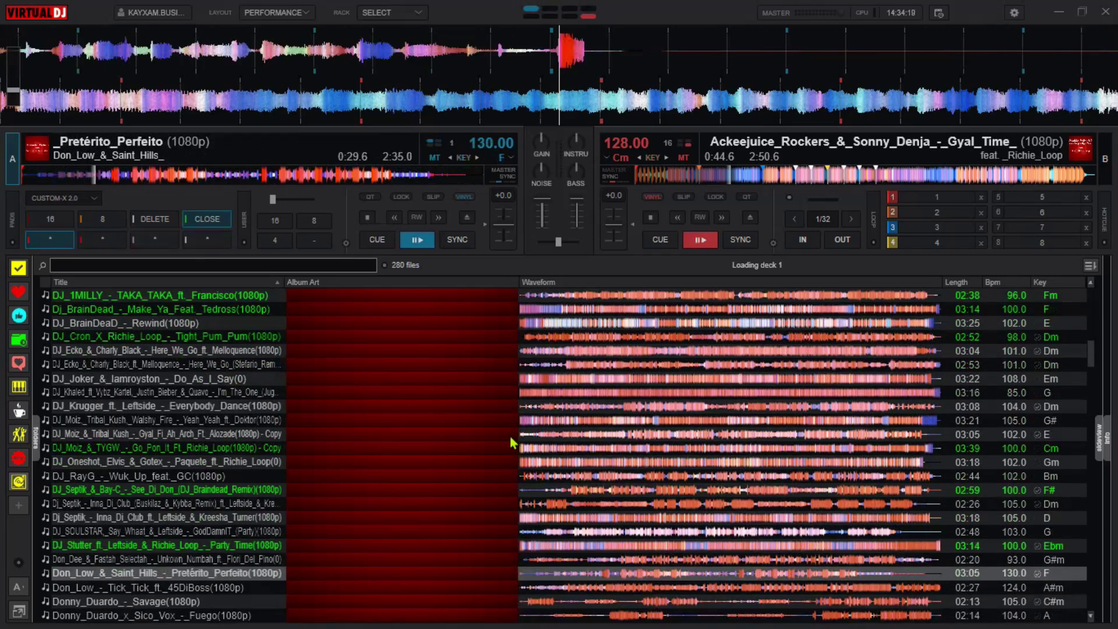
pyautogui.press('Down')
pyautogui.hotkey('shift', 'Left')
pyautogui.press('Down')
pyautogui.hotkey('shift', 'Left')
pyautogui.press('Down')
pyautogui.hotkey('shift', 'Left')
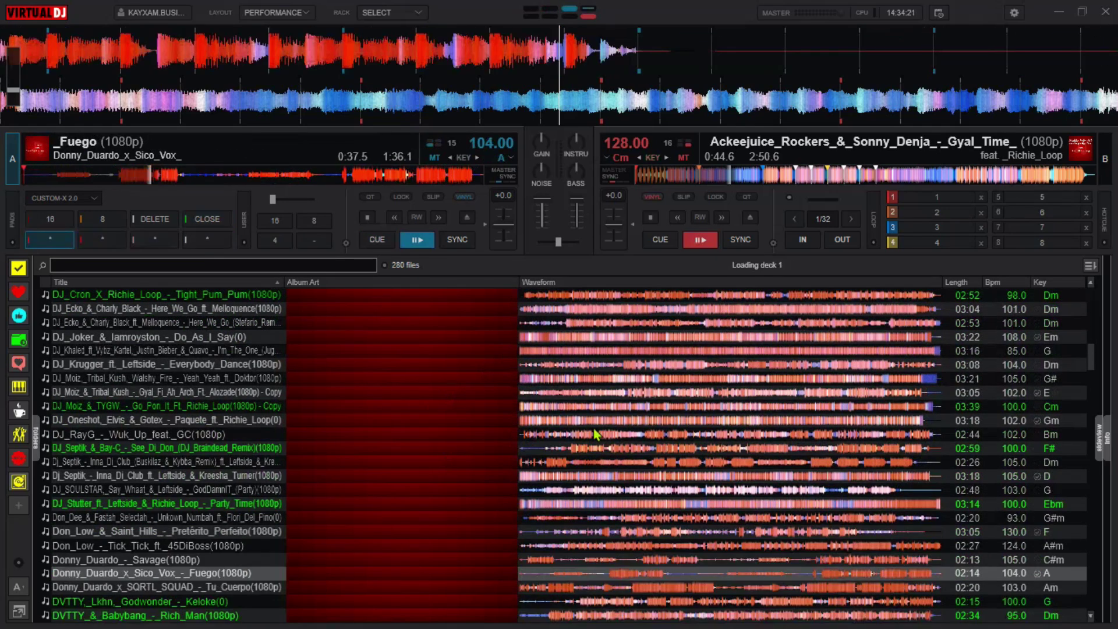
pyautogui.press('Down')
pyautogui.hotkey('shift', 'Left')
pyautogui.press('Down')
pyautogui.hotkey('shift', 'Left')
pyautogui.press('Down')
pyautogui.hotkey('shift', 'Left')
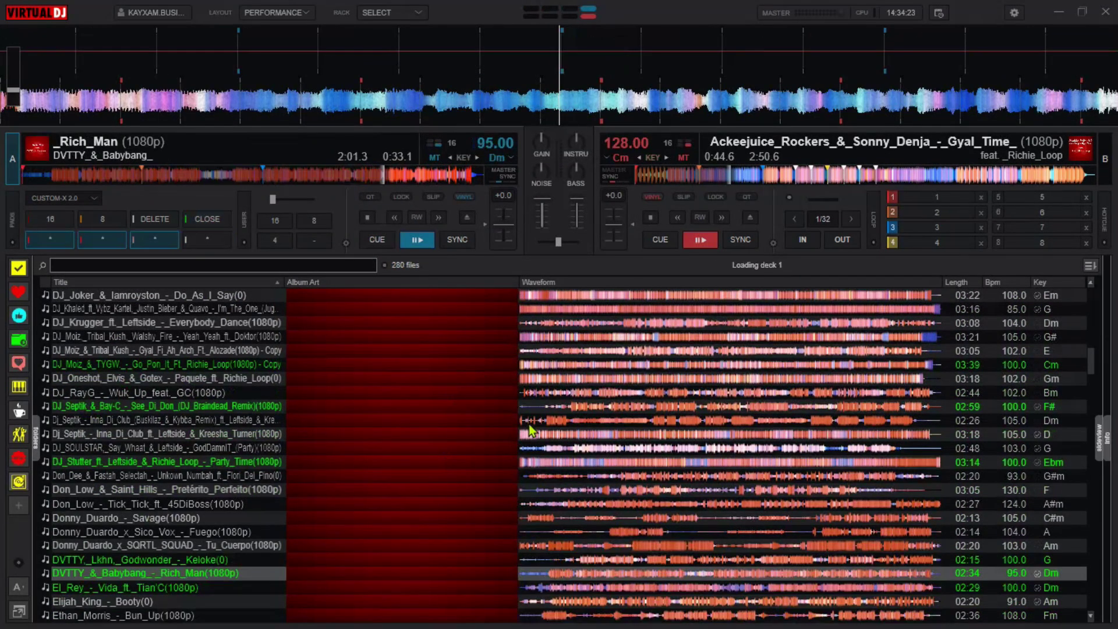
pyautogui.press('Down')
pyautogui.hotkey('shift', 'Left')
pyautogui.press('Down')
pyautogui.hotkey('shift', 'Left')
pyautogui.press('Down')
pyautogui.hotkey('shift', 'Left')
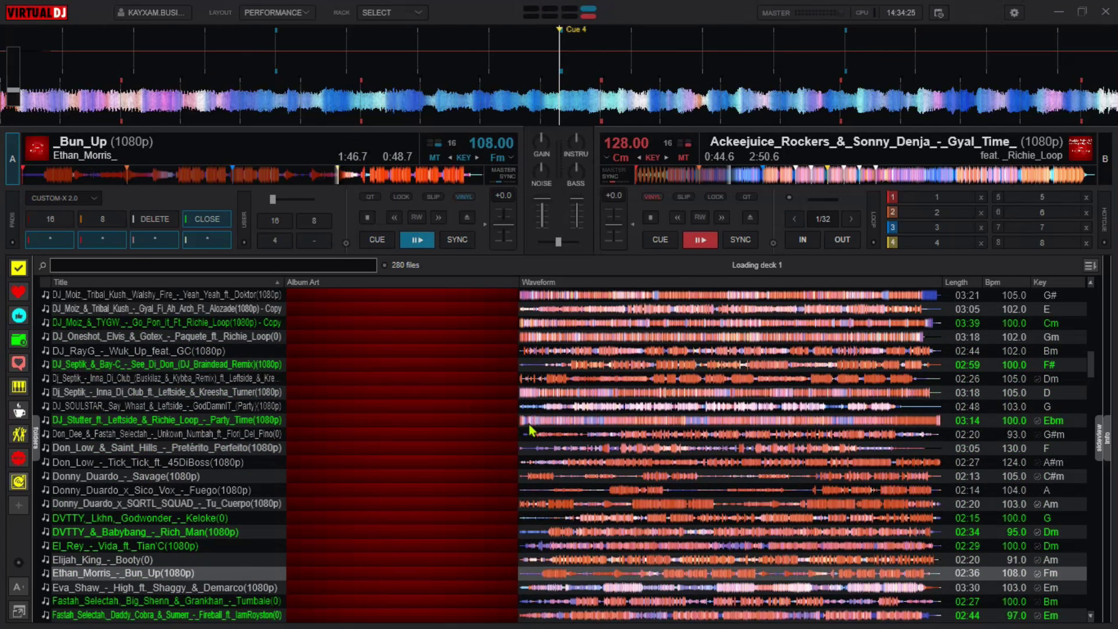
pyautogui.press('Down')
pyautogui.hotkey('shift', 'Left')
pyautogui.press('Down')
pyautogui.hotkey('shift', 'Left')
pyautogui.press('Down')
pyautogui.hotkey('shift', 'Left')
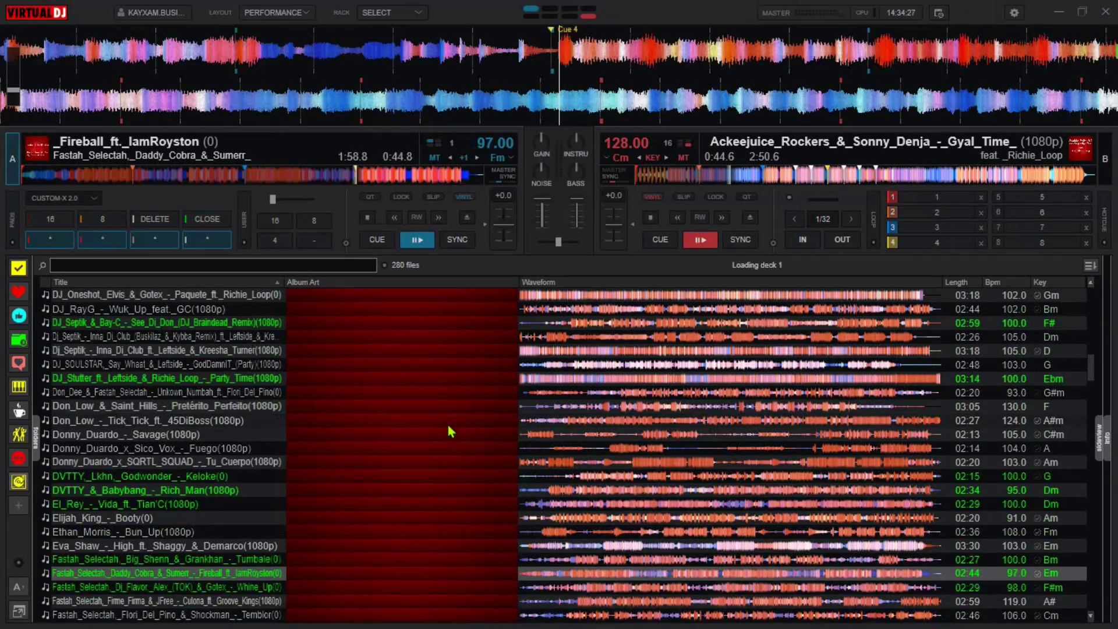
pyautogui.press('Down')
pyautogui.hotkey('shift', 'Left')
pyautogui.press('Down')
pyautogui.hotkey('shift', 'Left')
pyautogui.press('Down')
pyautogui.hotkey('shift', 'Left')
pyautogui.press('Down')
pyautogui.hotkey('shift', 'Left')
pyautogui.press('Down')
pyautogui.hotkey('shift', 'Left')
pyautogui.press('Down')
pyautogui.hotkey('shift', 'Left')
pyautogui.press('Down')
pyautogui.hotkey('shift', 'Left')
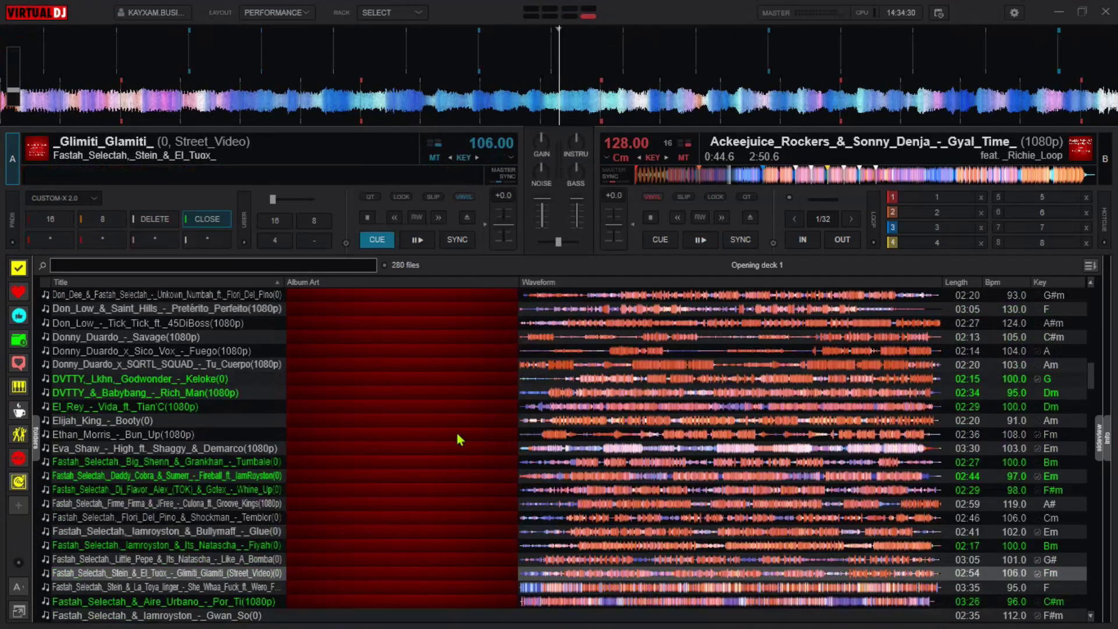
pyautogui.press('Down')
pyautogui.hotkey('shift', 'Left')
pyautogui.press('Down')
pyautogui.hotkey('shift', 'Left')
pyautogui.press('Down')
pyautogui.hotkey('shift', 'Left')
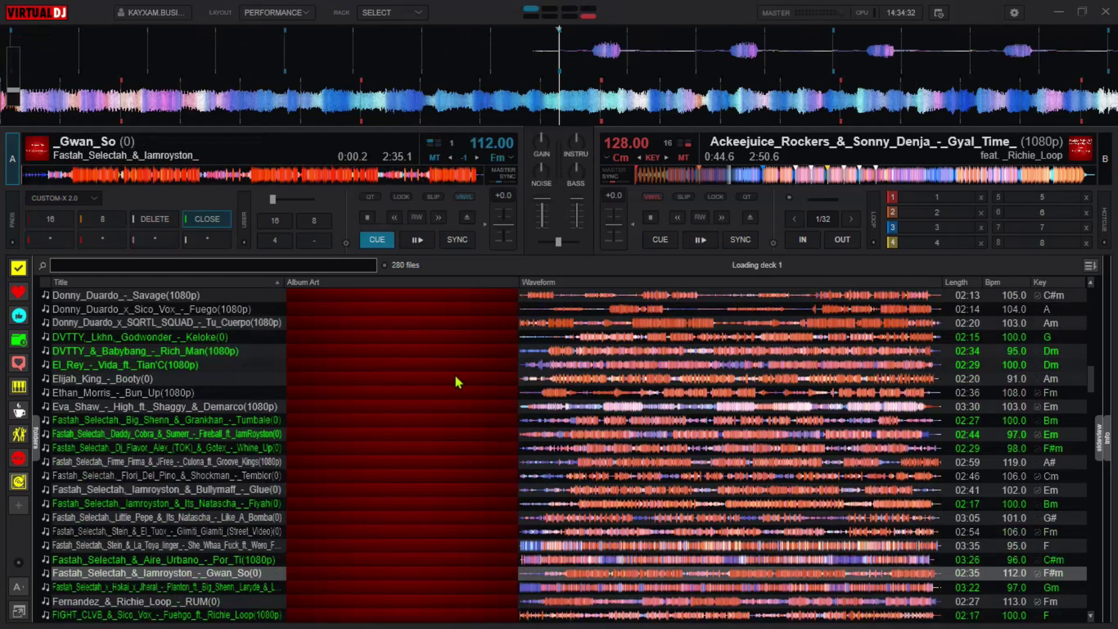
pyautogui.press('Down')
pyautogui.hotkey('shift', 'Left')
pyautogui.press('Down')
pyautogui.hotkey('shift', 'Left')
pyautogui.press('Down')
pyautogui.hotkey('shift', 'Left')
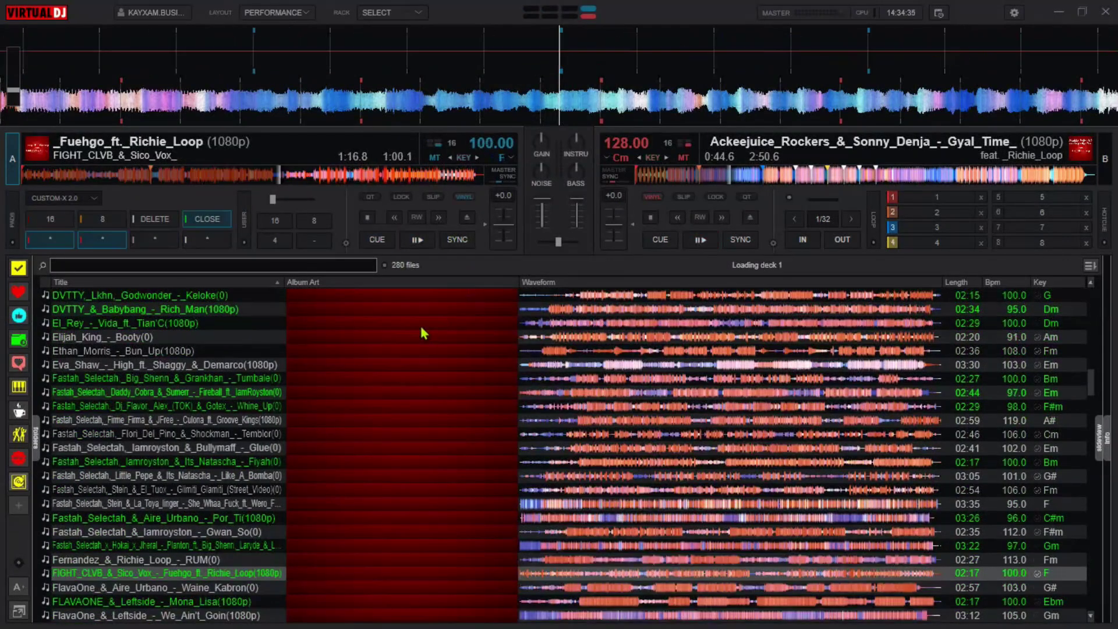
pyautogui.press('Down')
pyautogui.hotkey('shift', 'Left')
pyautogui.press('Down')
pyautogui.hotkey('shift', 'Left')
pyautogui.press('Down')
pyautogui.hotkey('shift', 'Left')
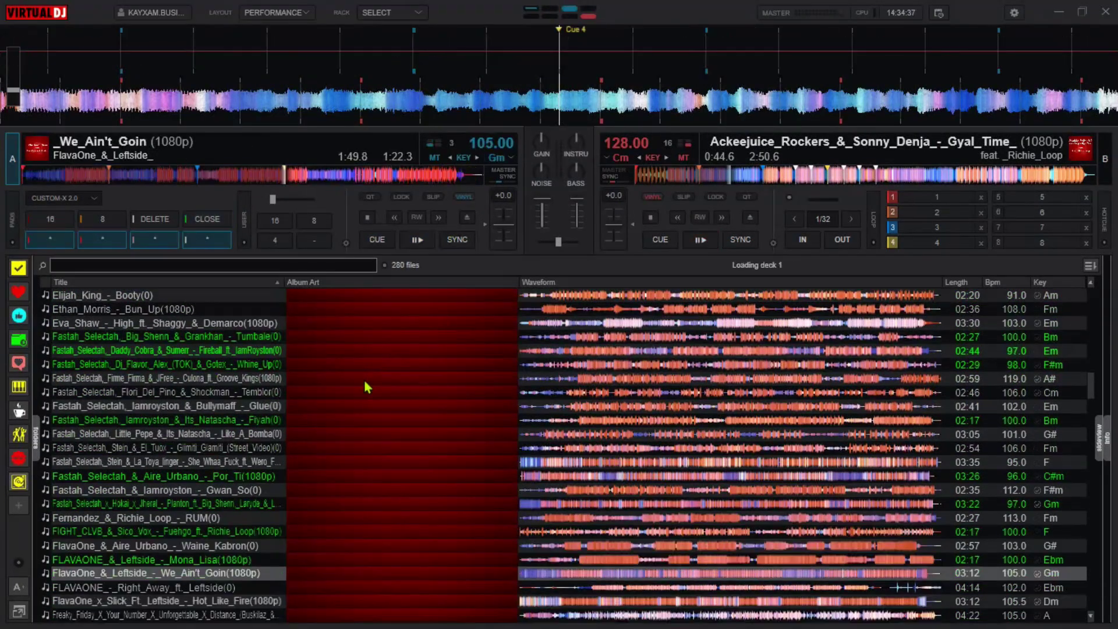
pyautogui.press('Down')
pyautogui.hotkey('shift', 'Left')
pyautogui.press('Down')
pyautogui.hotkey('shift', 'Left')
pyautogui.press('Down')
pyautogui.hotkey('shift', 'Left')
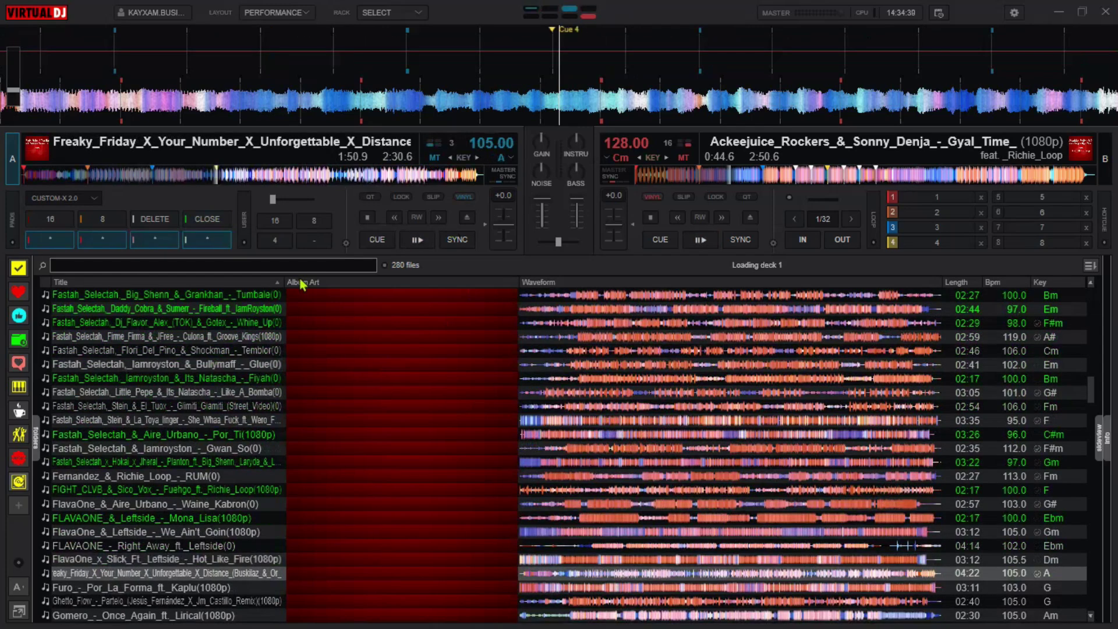
pyautogui.press('Down')
pyautogui.hotkey('shift', 'Left')
pyautogui.press('Down')
pyautogui.hotkey('shift', 'Left')
pyautogui.press('Down')
pyautogui.hotkey('shift', 'Left')
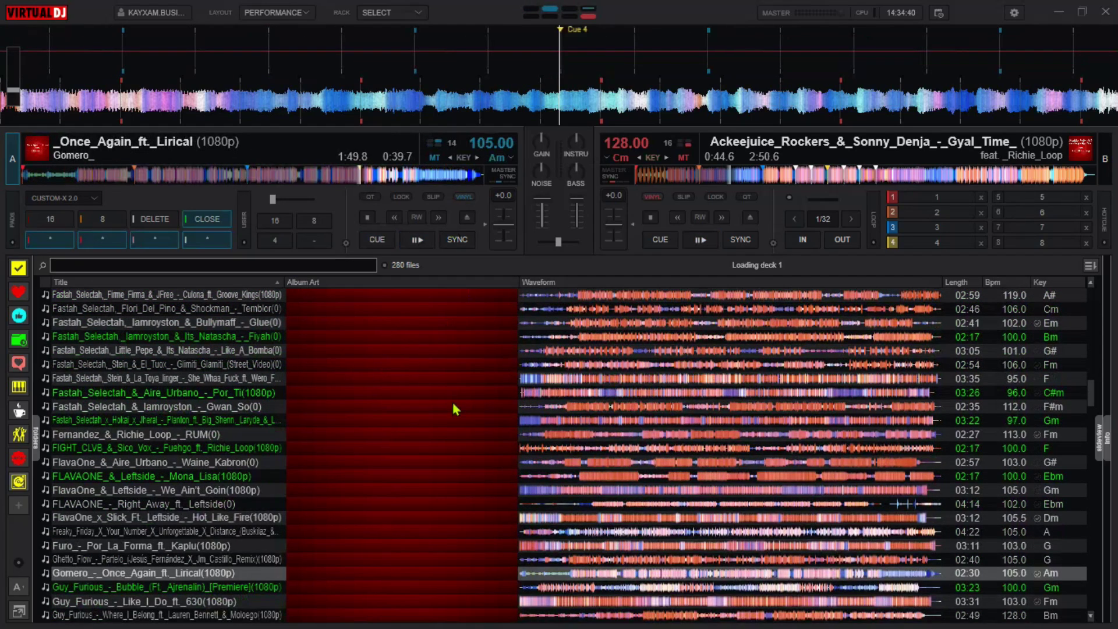
pyautogui.press('Down')
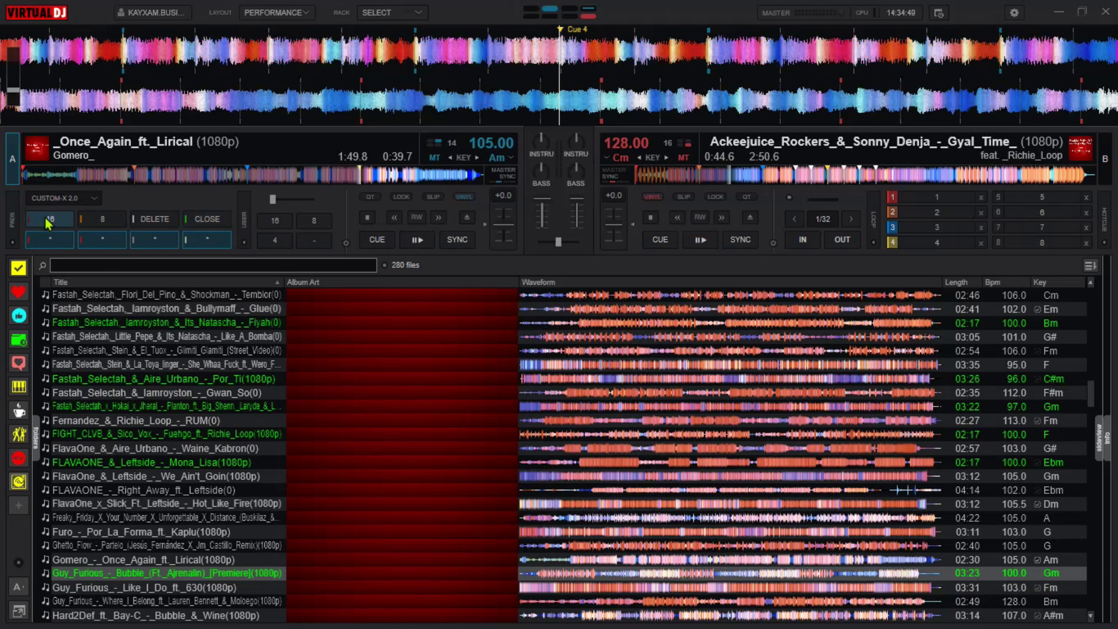
# - Load the last few tracks onto deck A with Down and Left, finishing on Bubble_&_Wine
pyautogui.press('Left')
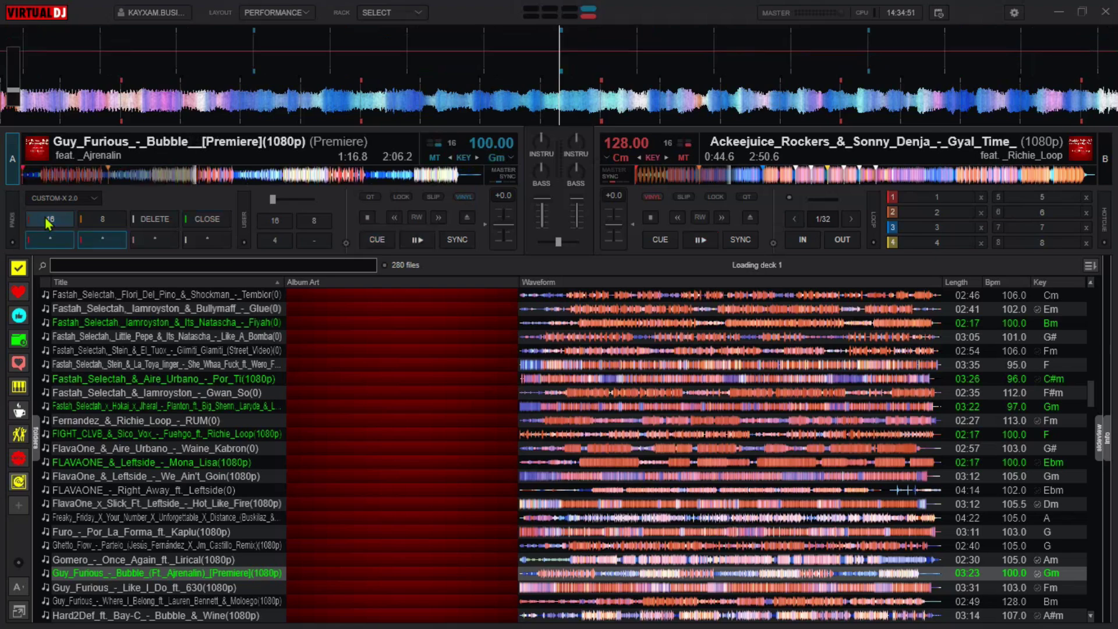
pyautogui.press('Down')
pyautogui.press('Left')
pyautogui.press('Down')
pyautogui.press('Left')
pyautogui.press('Down')
pyautogui.press('Left')
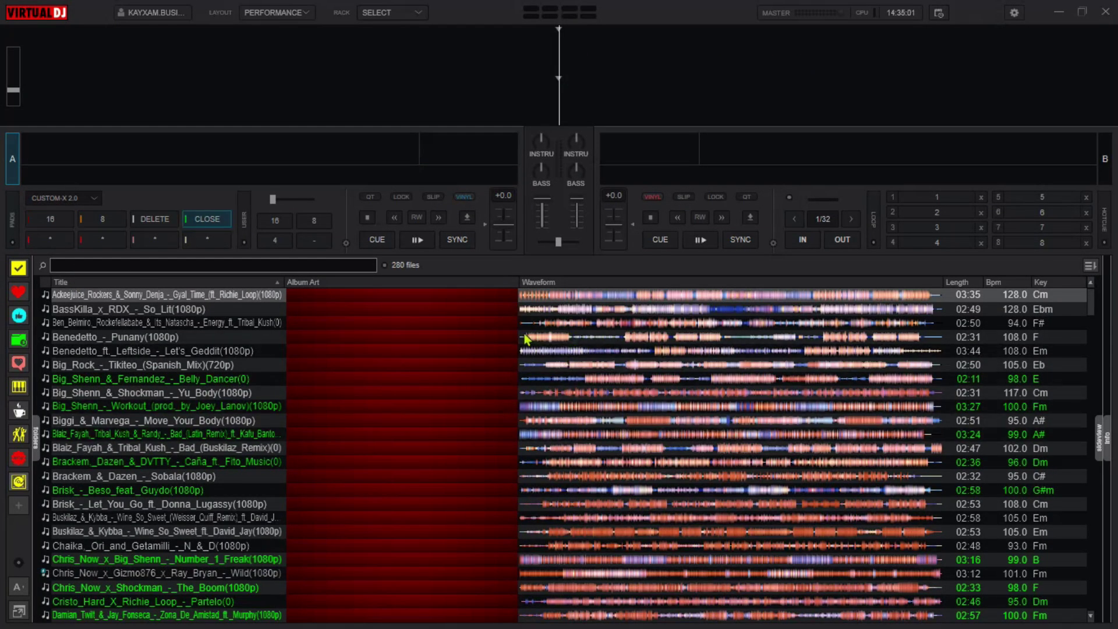
# - Load the first library track, _Turn_It_Up_(Prod._By_SkennyBeatz), onto deck B and start playback
pyautogui.moveTo(554, 294); pyautogui.dragTo(693, 157)
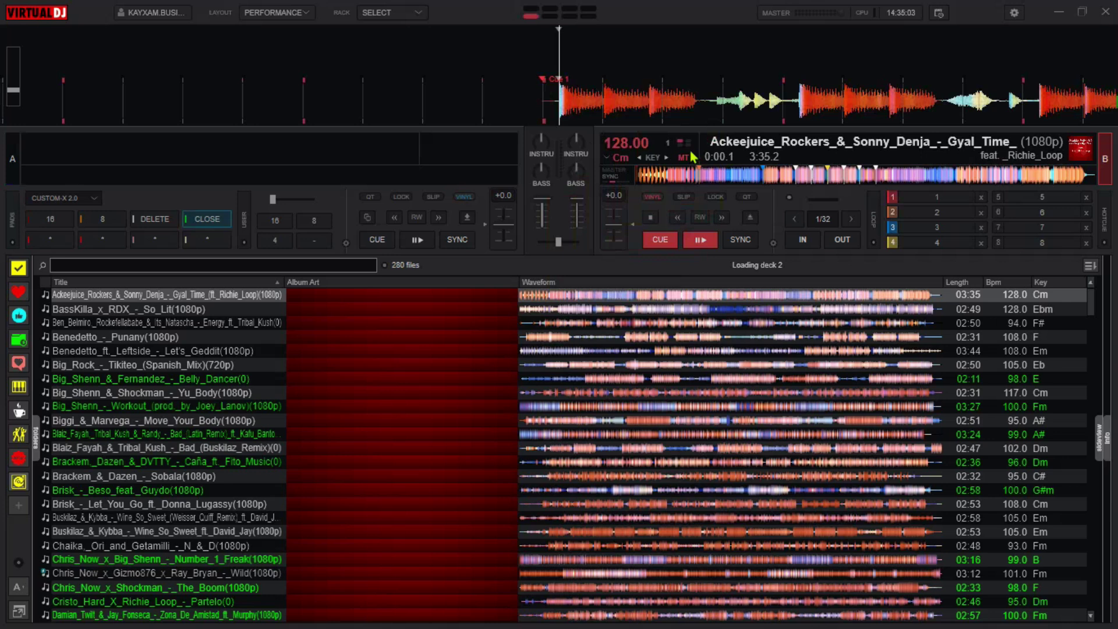
pyautogui.press('space')
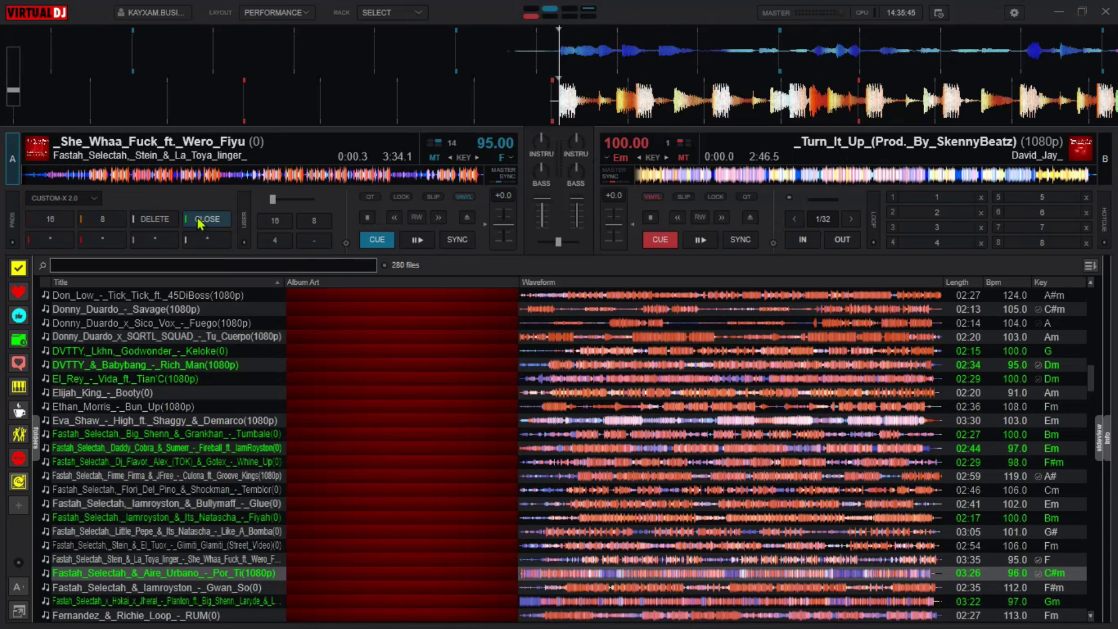
# - Hide VirtualDJ to the desktop, then restore its window from the taskbar
pyautogui.press('super+d')
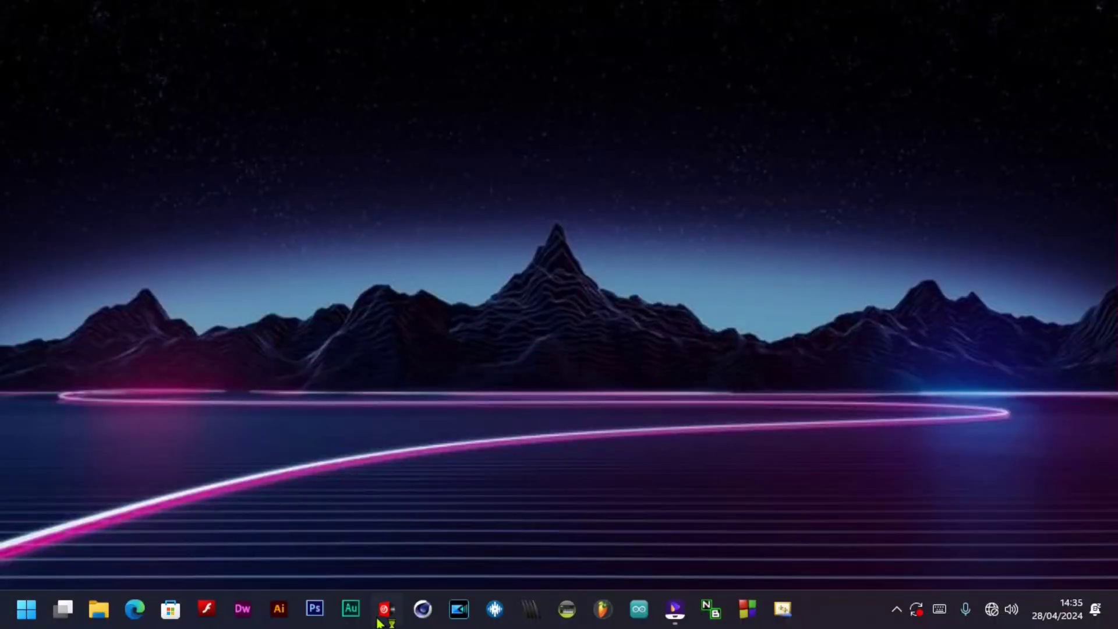
pyautogui.click(379, 621)
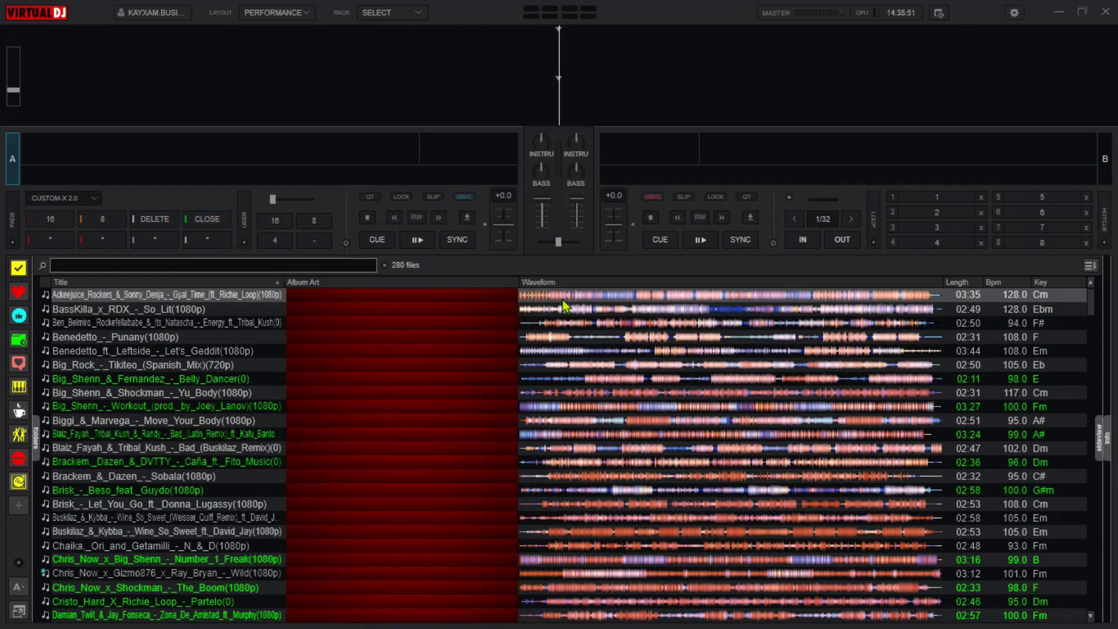
# - Trigger the Custom-X 2.0 pad that steps library tracks onto deck A for automatic hot cues
pyautogui.click(103, 220)
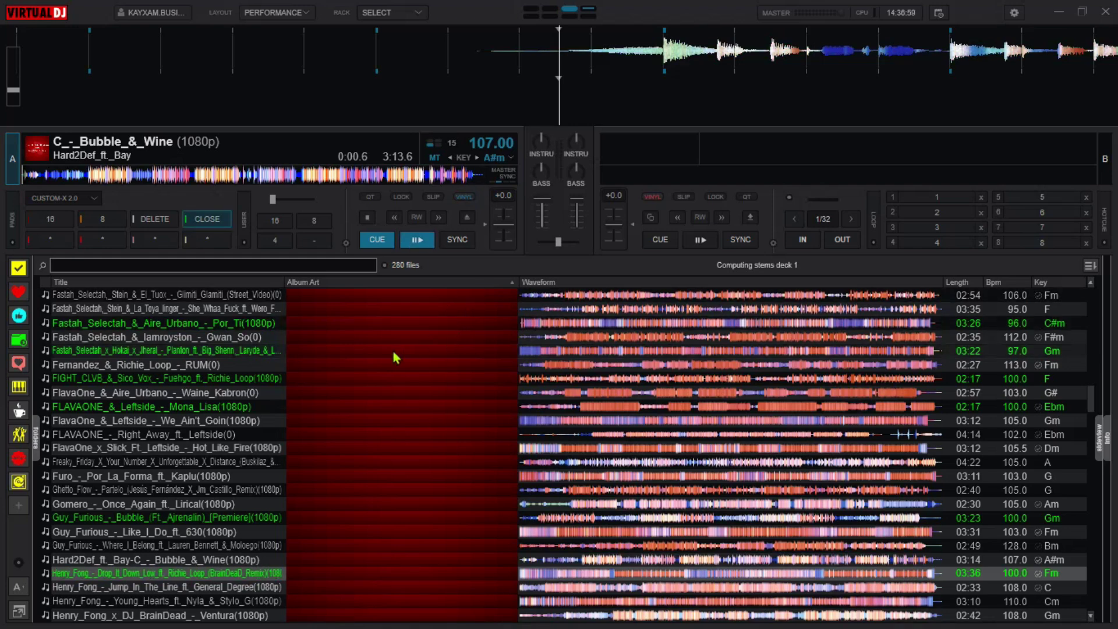
pyautogui.scroll(3, 431, 354)
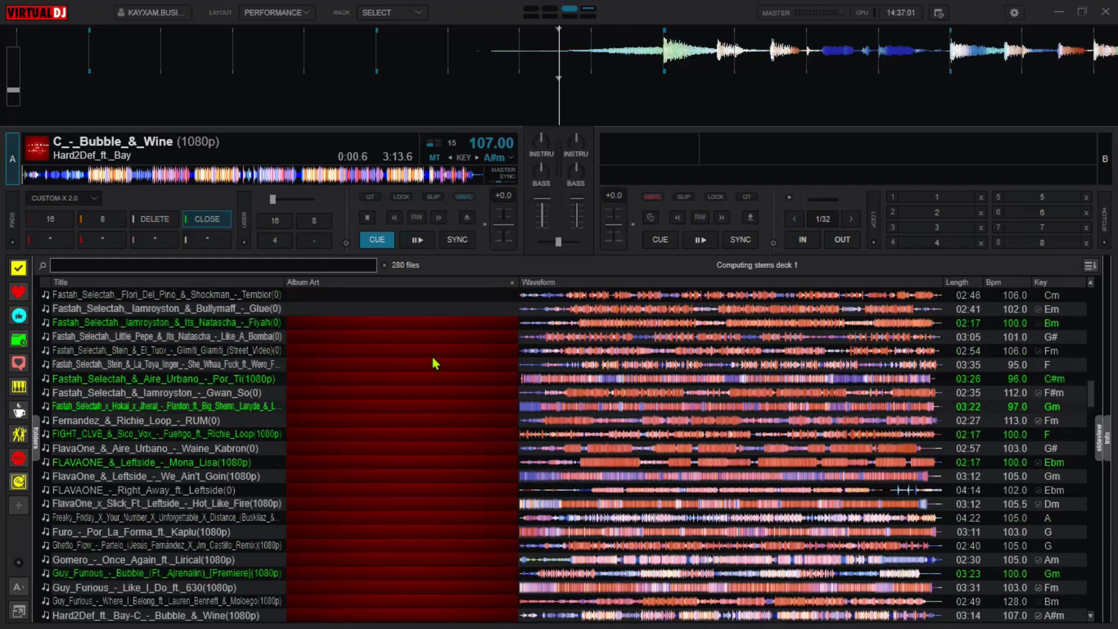
pyautogui.scroll(10, 436, 361)
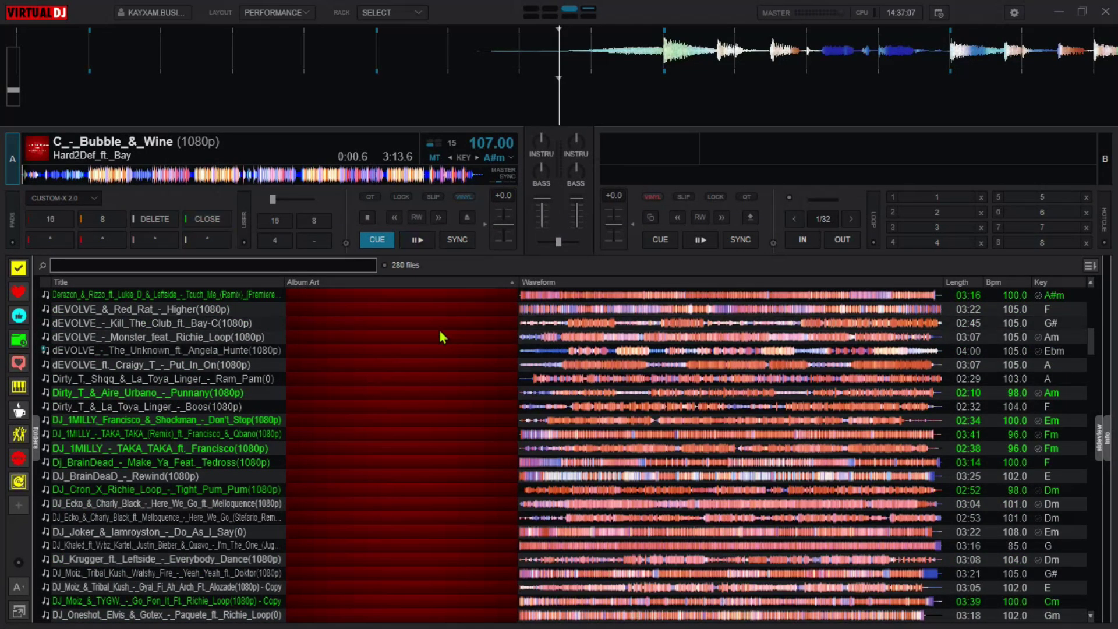
pyautogui.scroll(1, 440, 335)
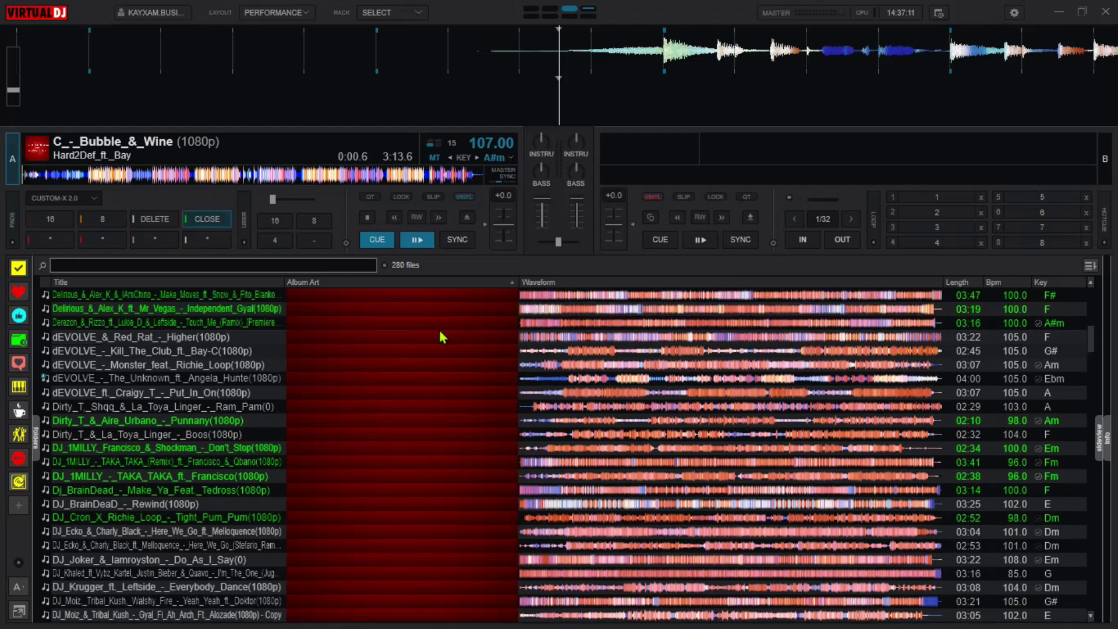
pyautogui.scroll(10, 440, 335)
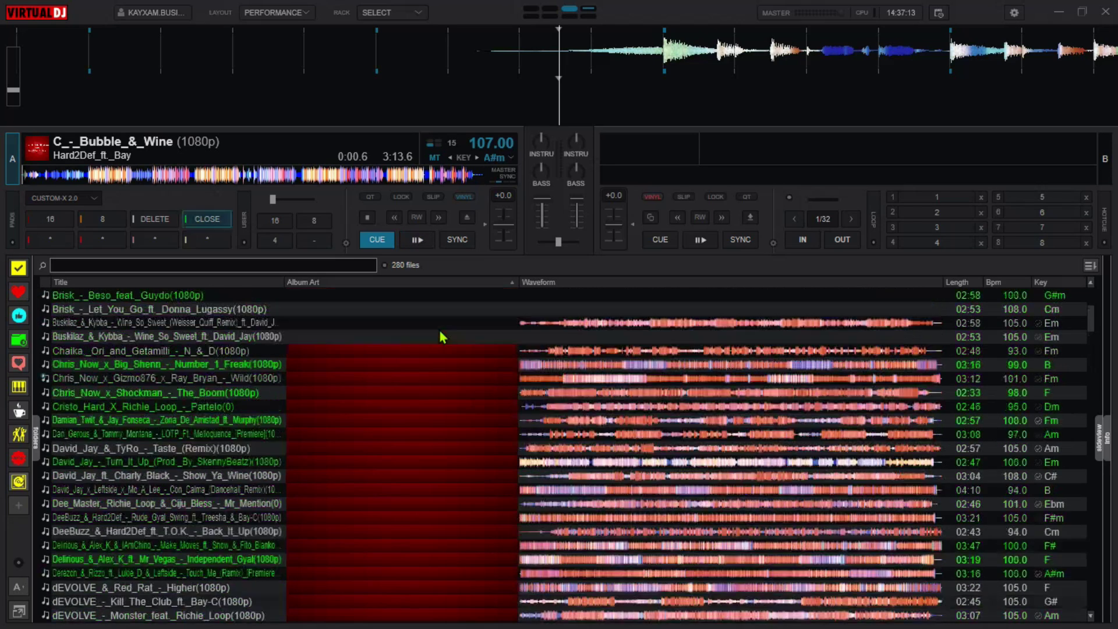